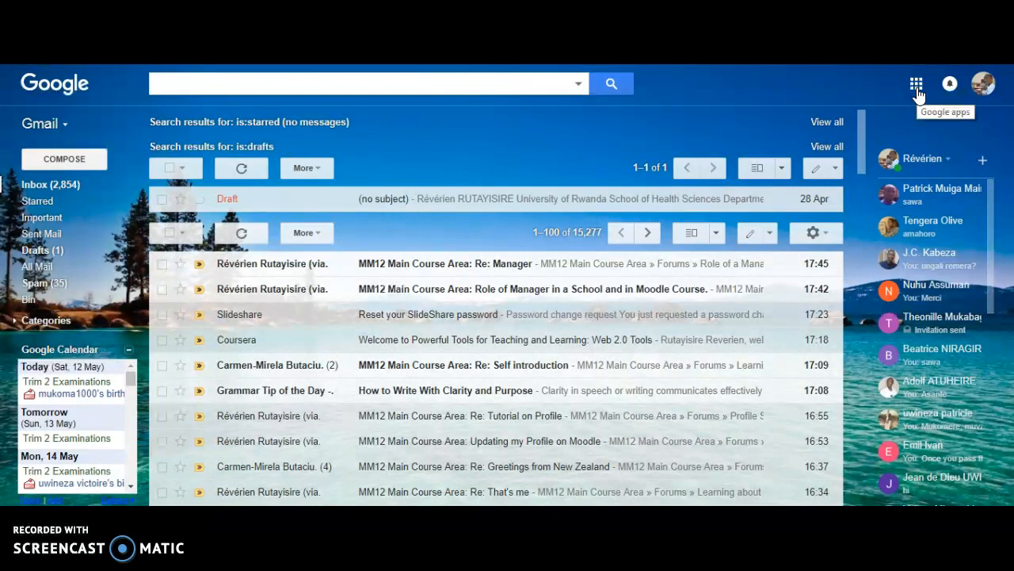
# Switch from Gmail to Google Drive and look through the My Drive file list
pyautogui.click(917, 87)
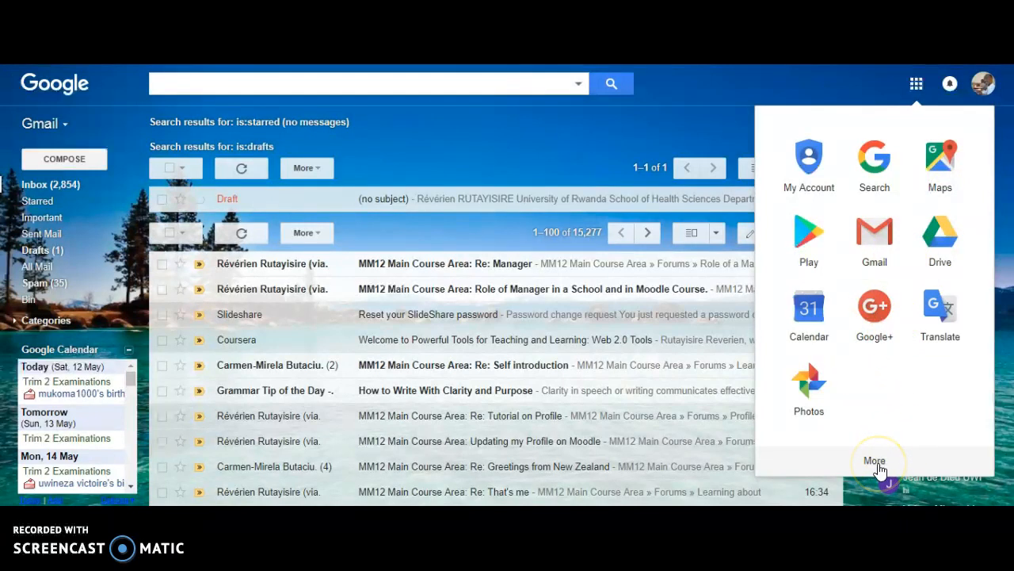
pyautogui.click(943, 237)
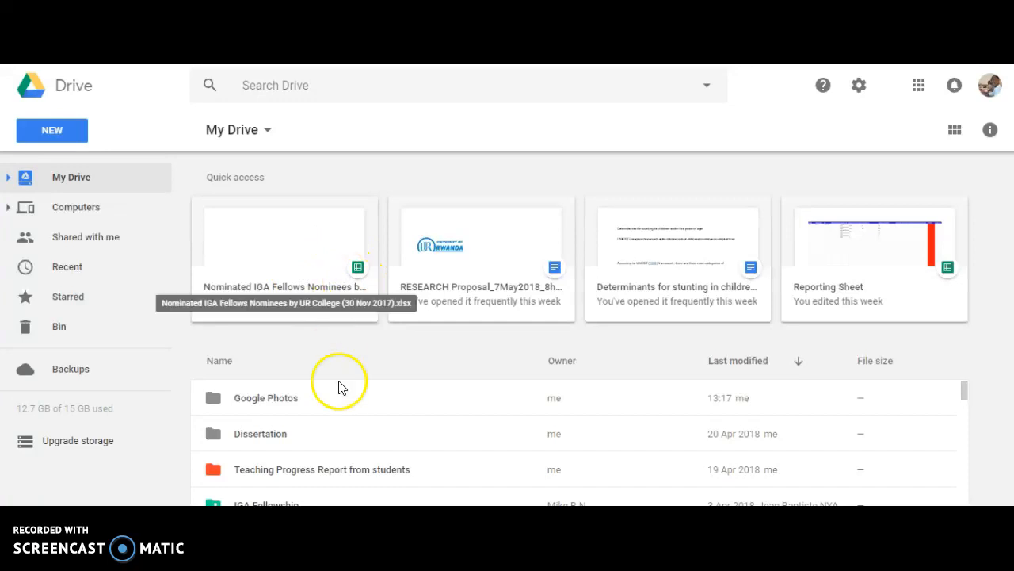
pyautogui.moveTo(965, 392); pyautogui.dragTo(970, 460)
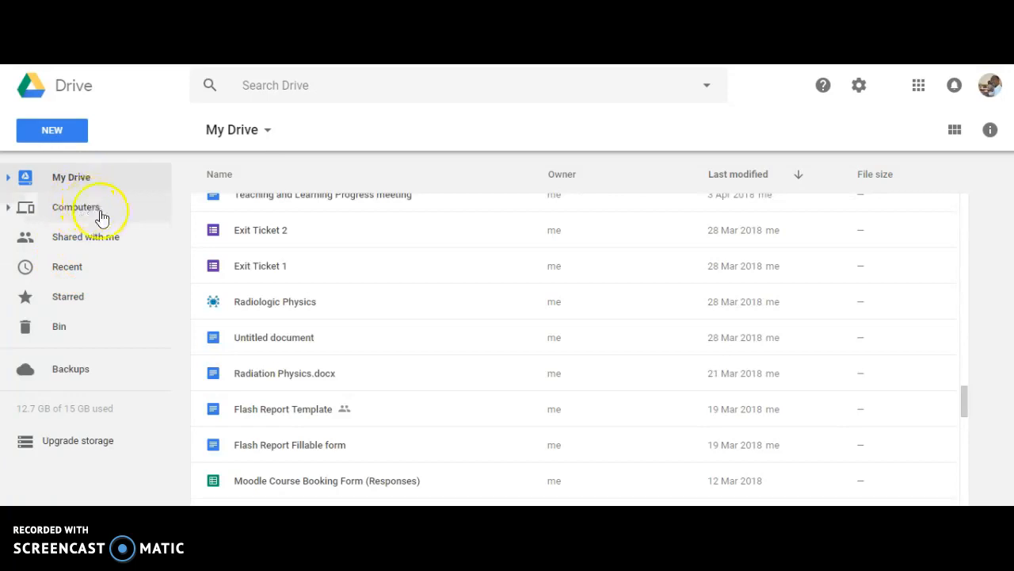
# Review the Shared with me, Recent and Bin sections, and return to My Drive
pyautogui.click(71, 246)
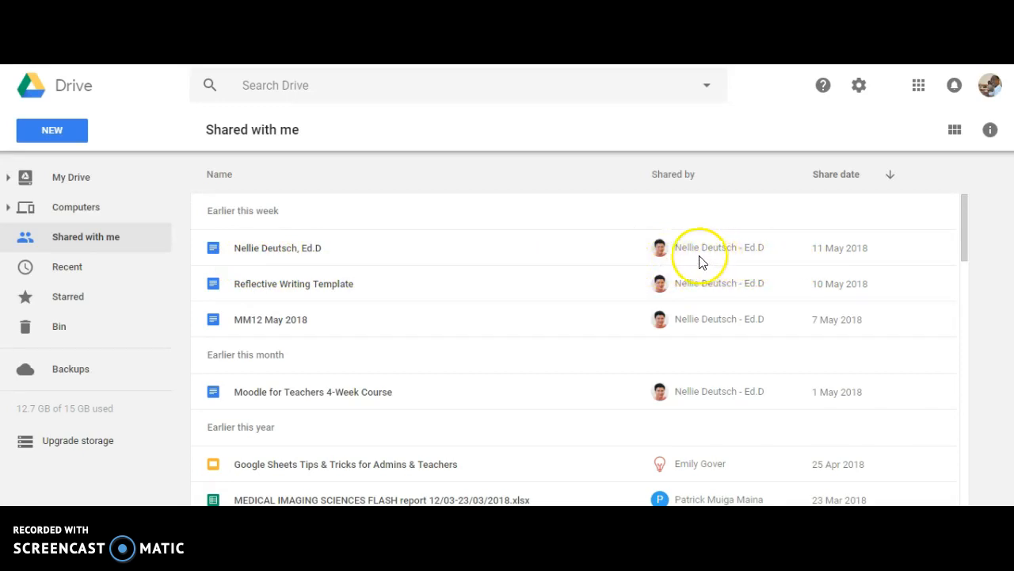
pyautogui.click(72, 268)
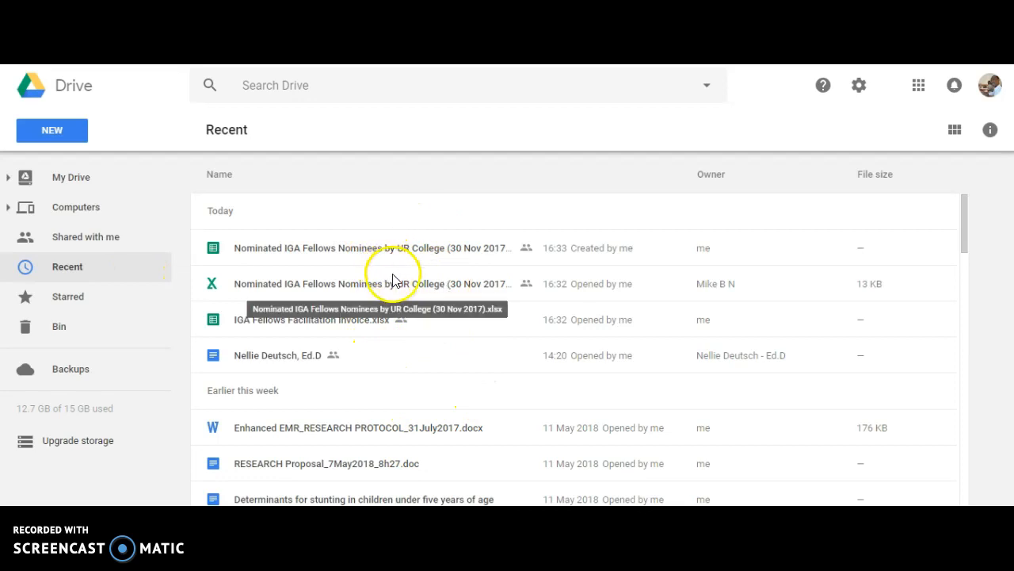
pyautogui.click(58, 334)
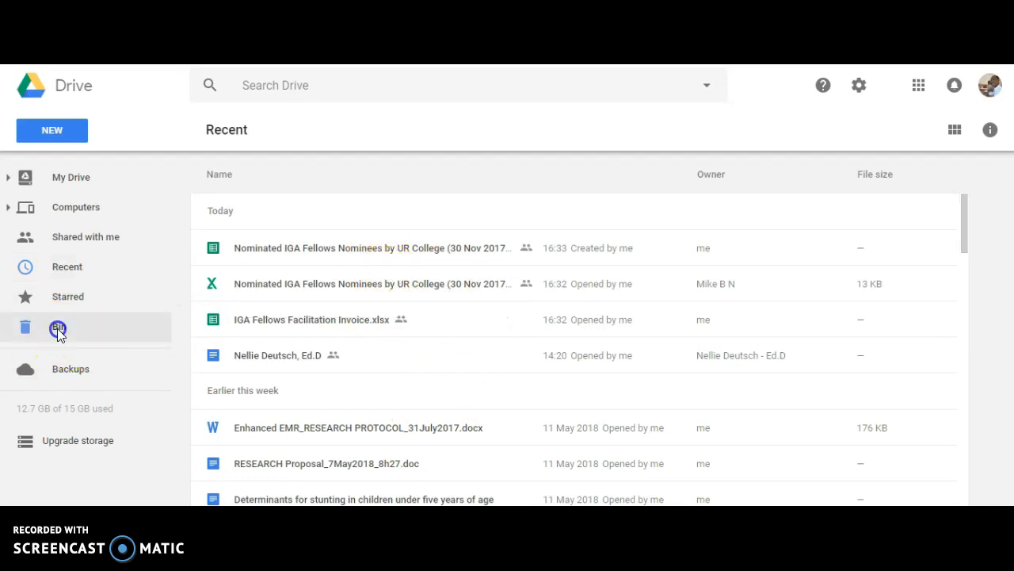
pyautogui.click(84, 179)
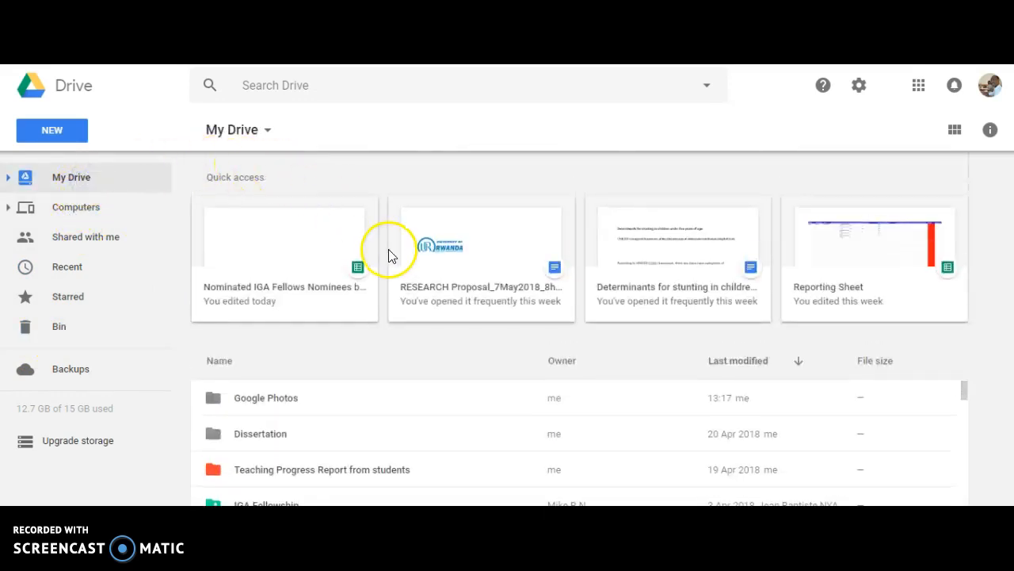
# Examine the My Drive creation options for Google Docs, Google Sheets, Google Slides and the additional apps
pyautogui.click(268, 131)
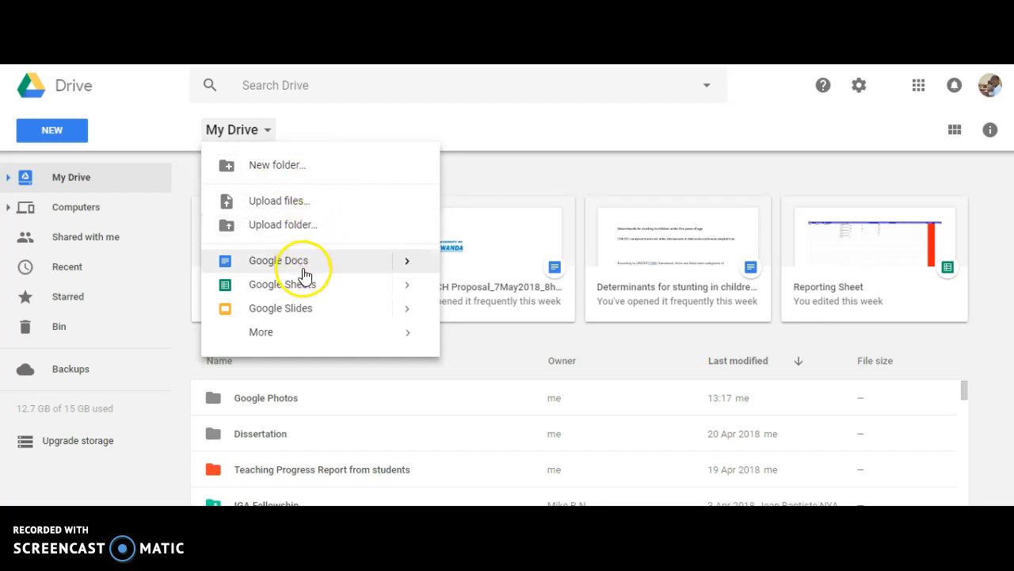
pyautogui.click(408, 265)
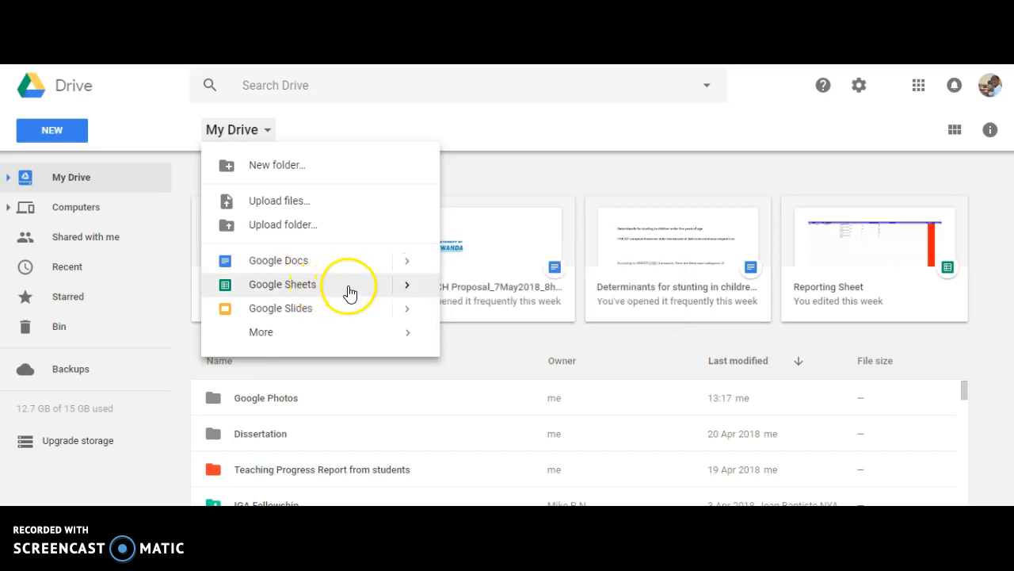
pyautogui.click(409, 287)
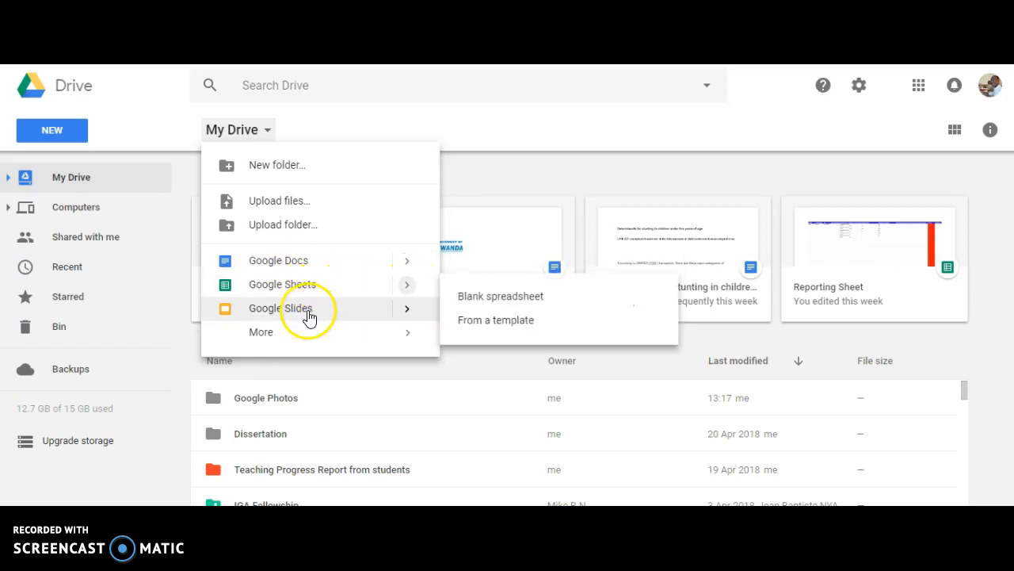
pyautogui.click(406, 311)
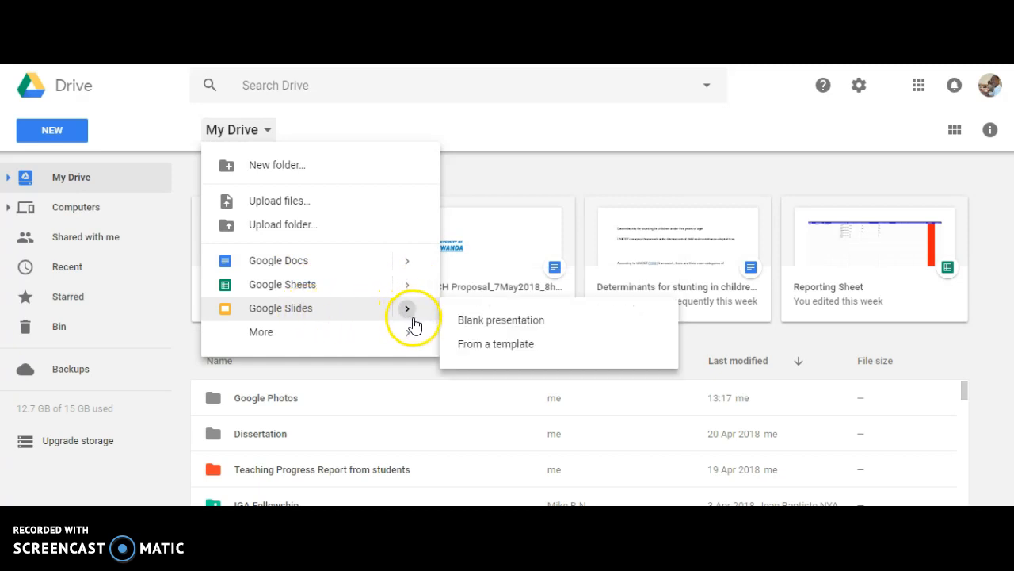
pyautogui.moveTo(378, 335)
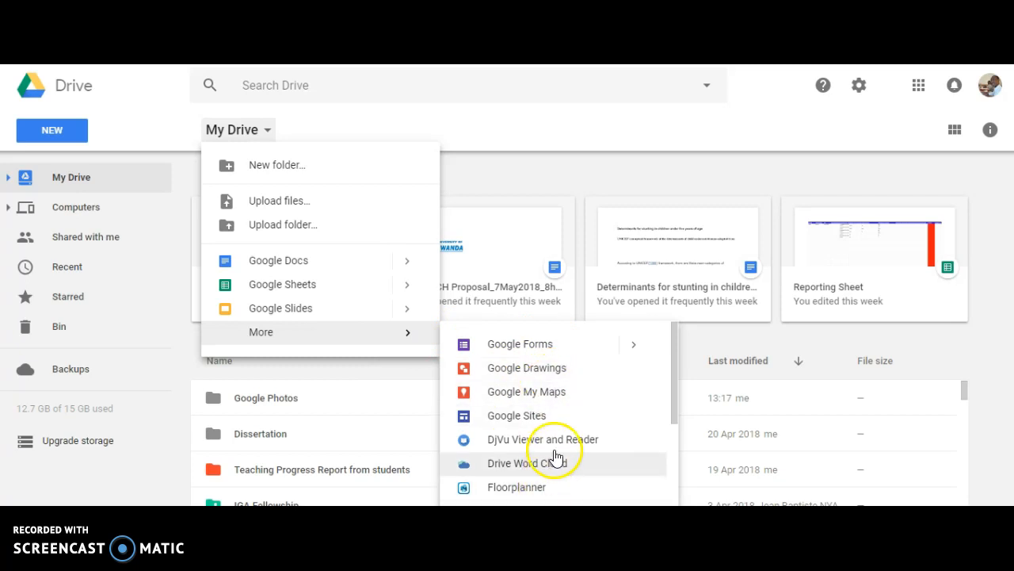
pyautogui.click(525, 114)
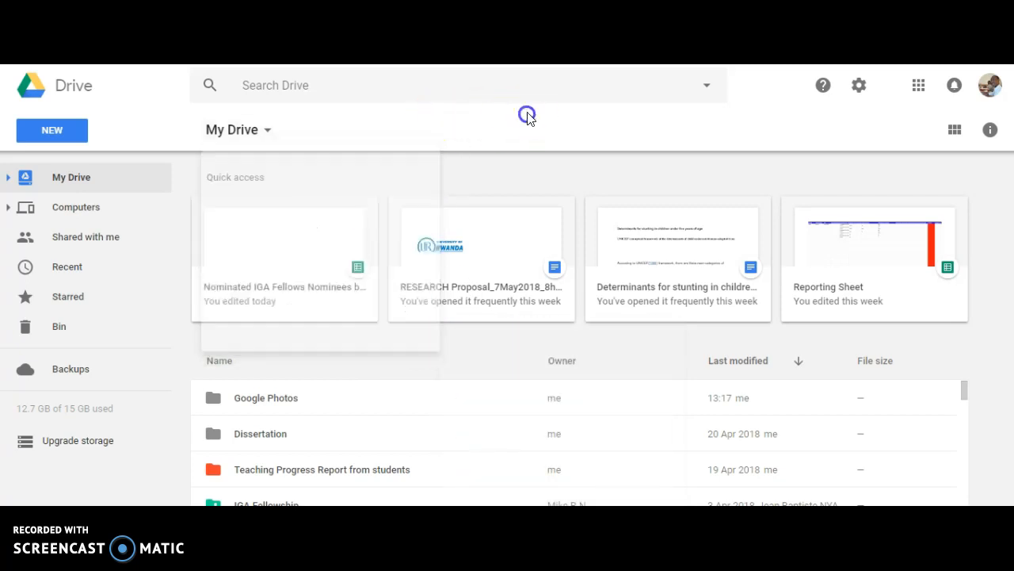
# Upload the PDF "Determinants of stunting in children under 5 years" from the Desktop to My Drive
pyautogui.click(269, 132)
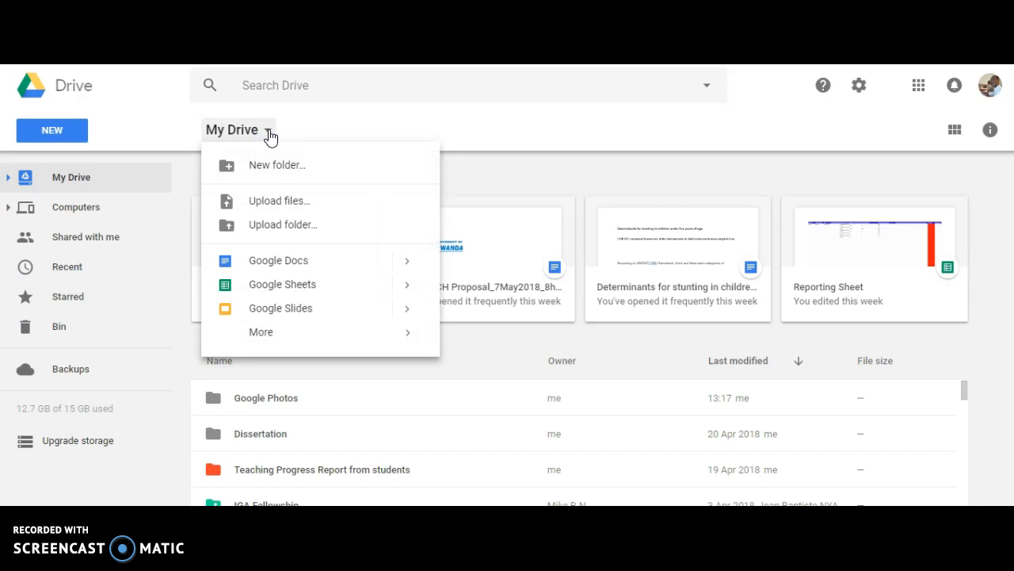
pyautogui.click(284, 208)
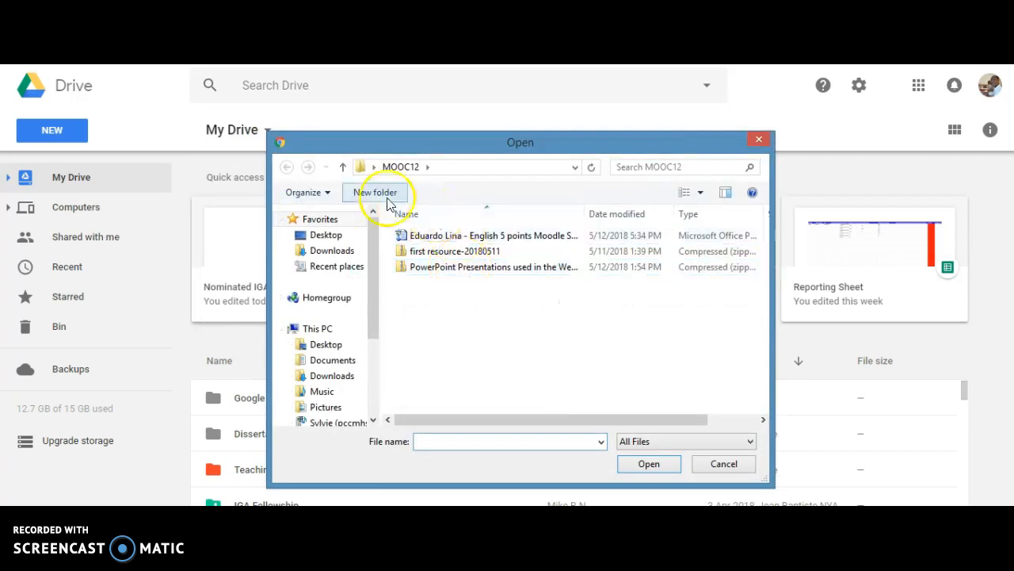
pyautogui.click(345, 238)
pyautogui.moveTo(372, 265); pyautogui.dragTo(373, 287)
pyautogui.moveTo(765, 272); pyautogui.dragTo(768, 290)
pyautogui.scroll(-2, 515, 353)
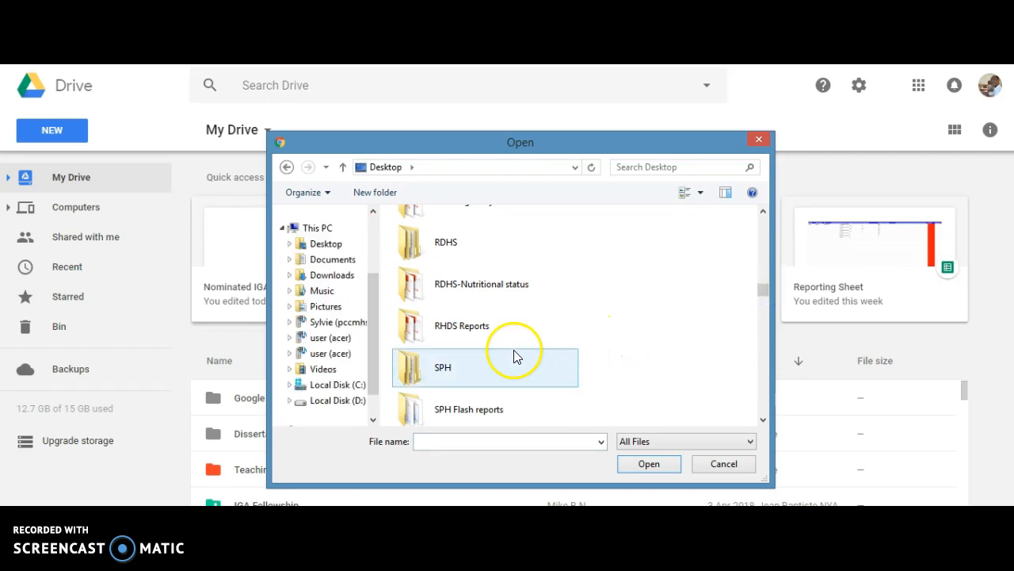
pyautogui.click(766, 299)
pyautogui.click(769, 309)
pyautogui.moveTo(769, 309); pyautogui.dragTo(769, 325)
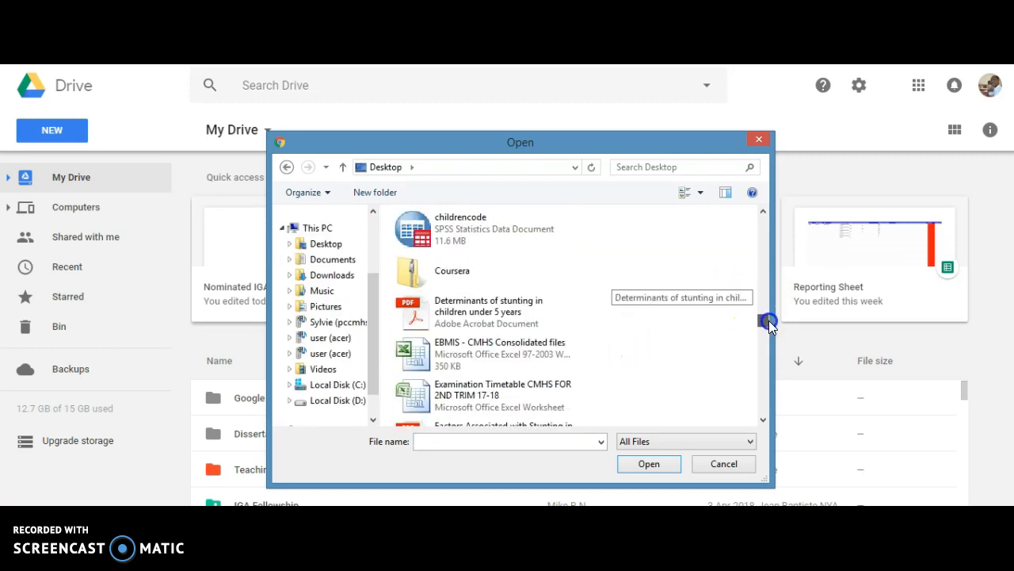
pyautogui.click(480, 315)
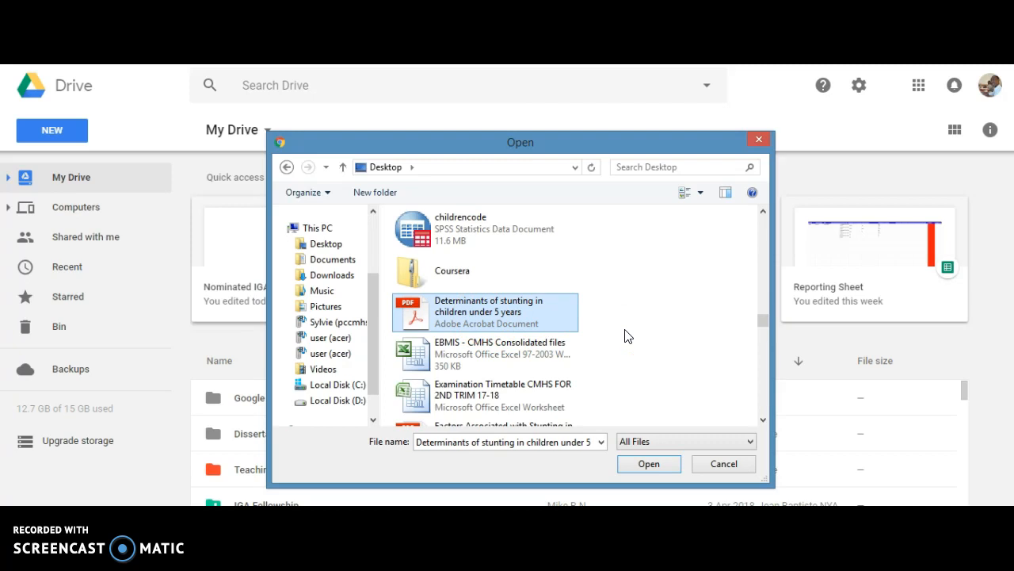
pyautogui.click(664, 469)
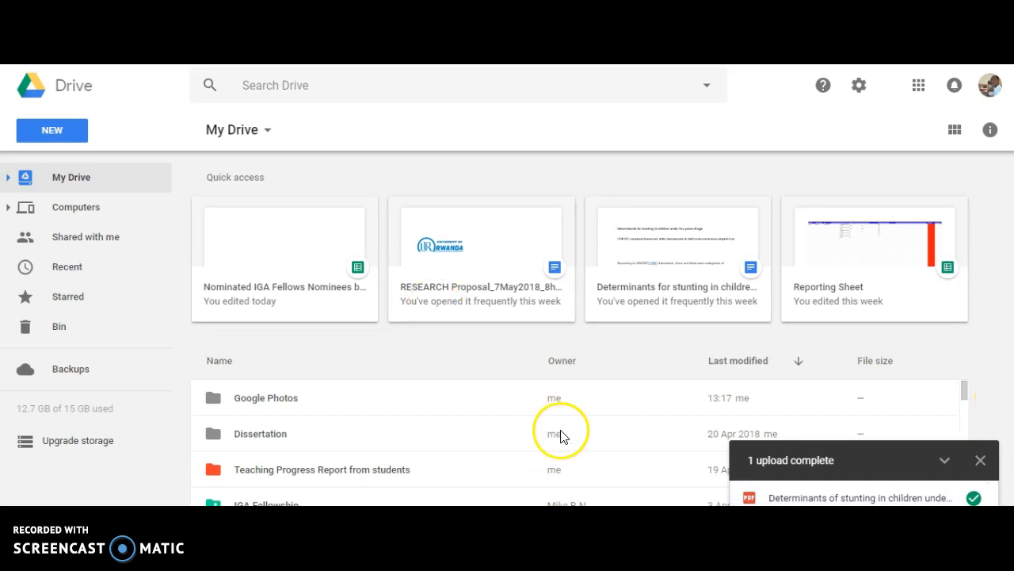
# Upload the MOOC12 folder from the computer's Desktop to My Drive, approving the upload of all its files
pyautogui.scroll(-3, 596, 436)
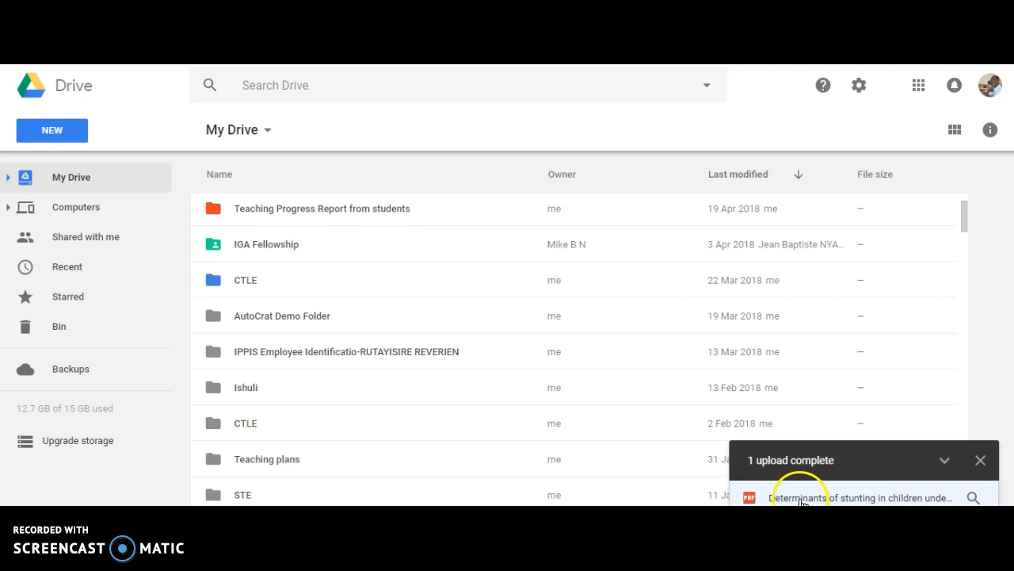
pyautogui.scroll(1, 484, 373)
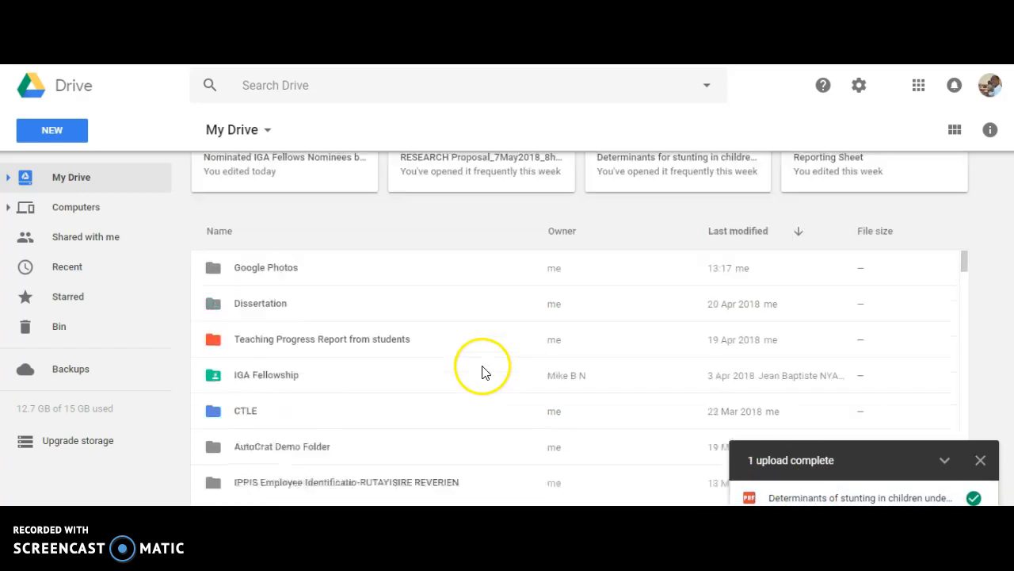
pyautogui.scroll(2, 484, 373)
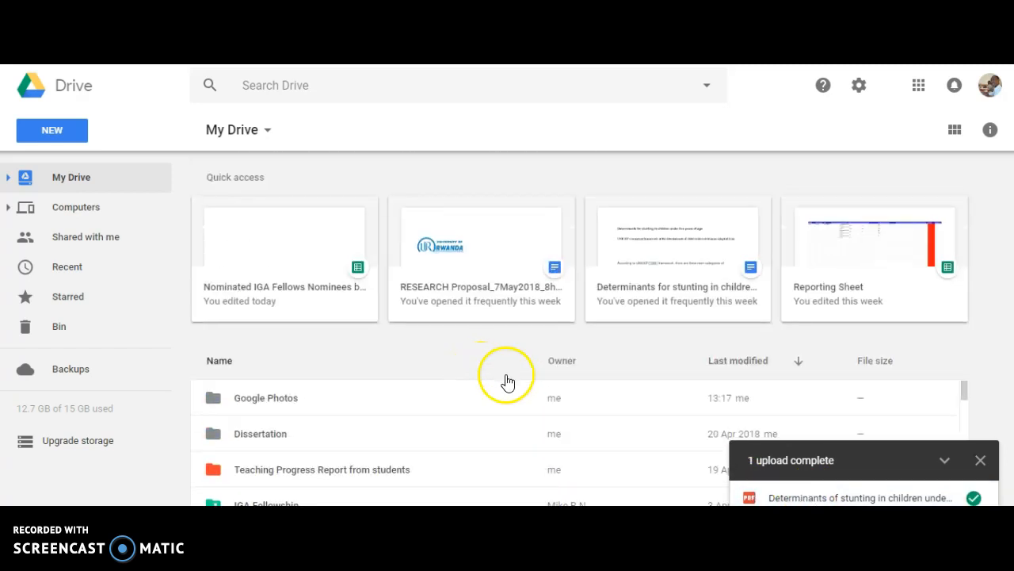
pyautogui.click(266, 135)
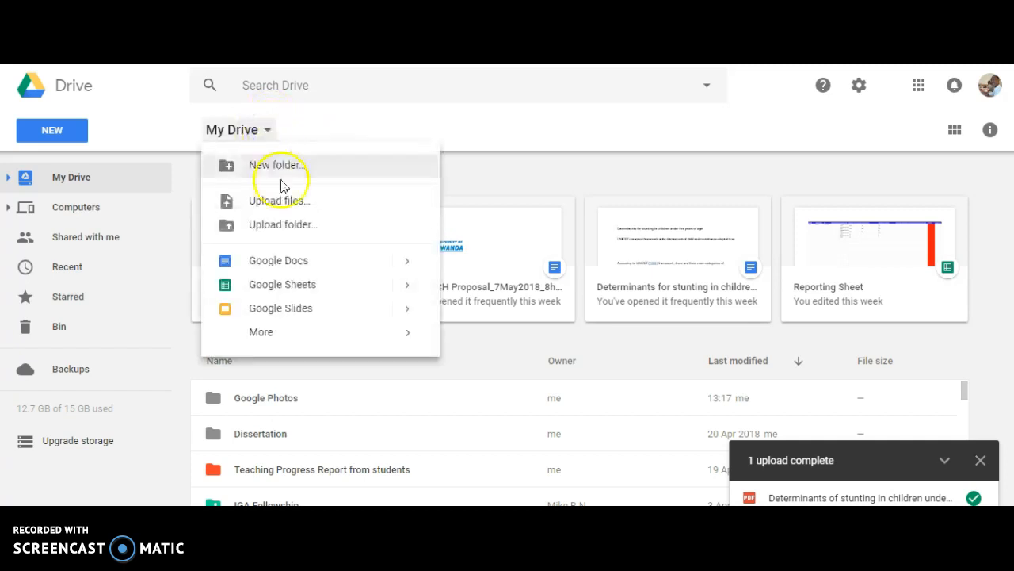
pyautogui.click(276, 236)
pyautogui.click(611, 239)
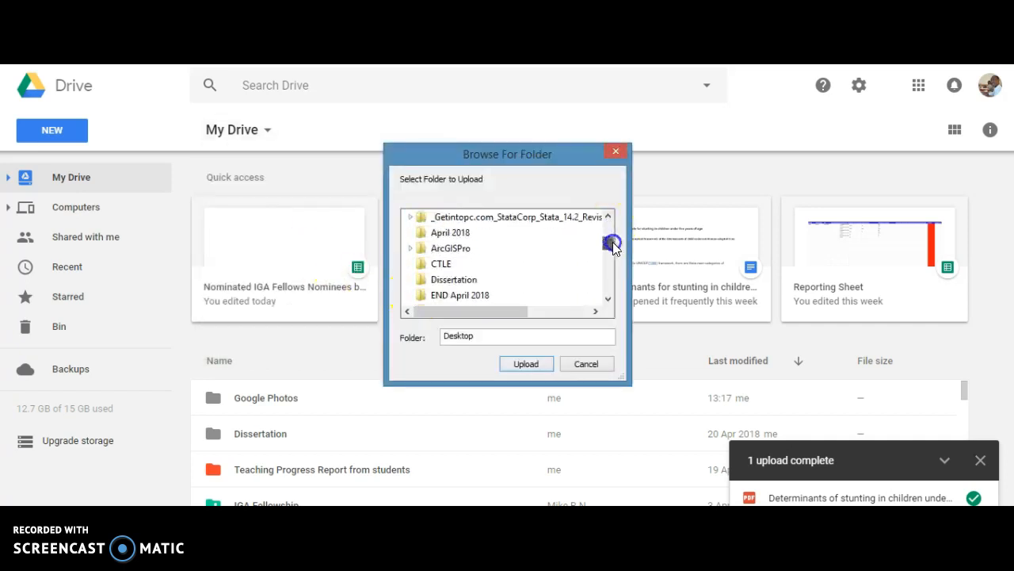
pyautogui.moveTo(611, 239); pyautogui.dragTo(614, 248)
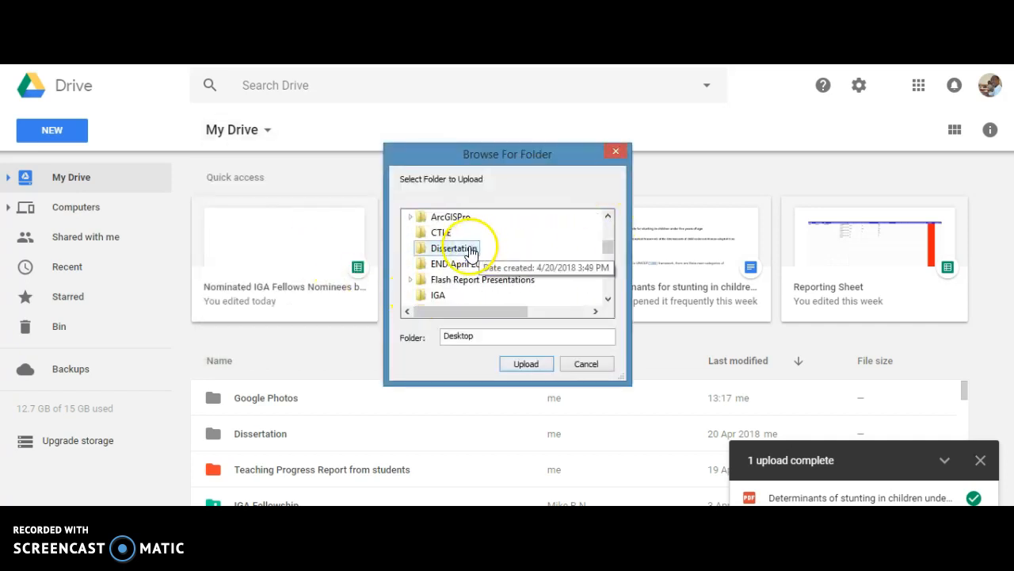
pyautogui.moveTo(607, 252); pyautogui.dragTo(606, 263)
pyautogui.click(449, 279)
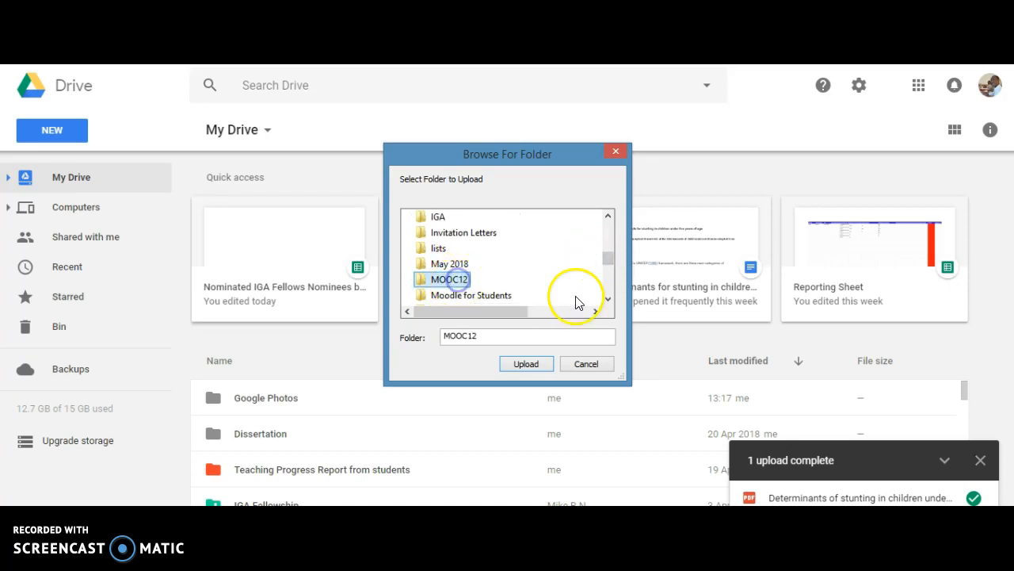
pyautogui.click(535, 363)
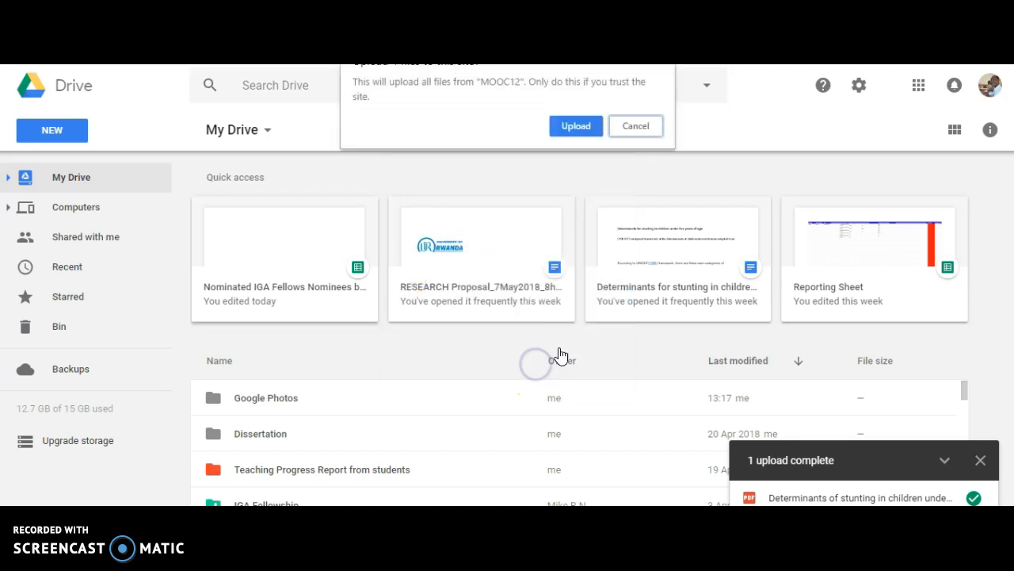
pyautogui.click(577, 120)
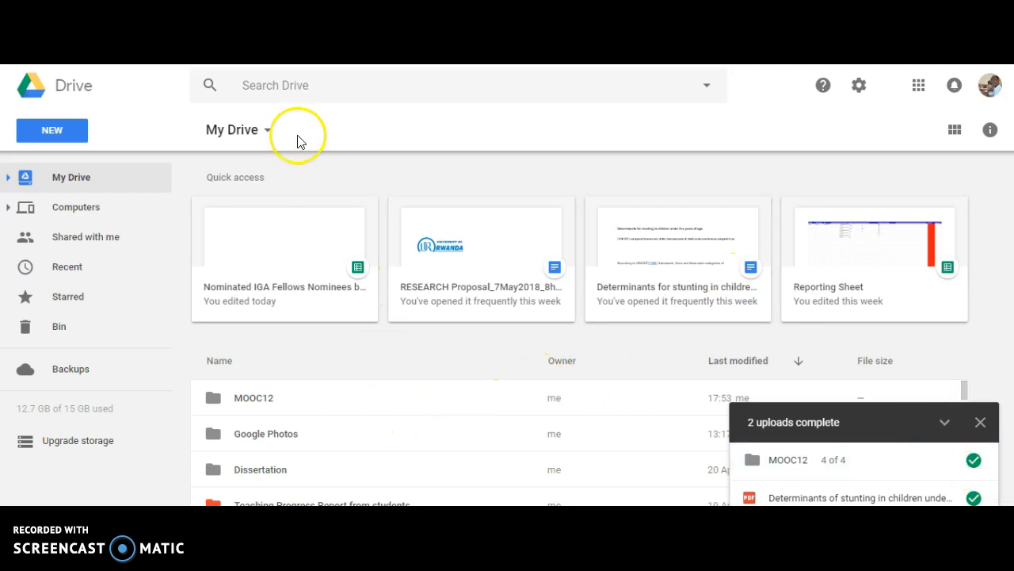
# Open the template gallery for creating a new Google Docs document in My Drive
pyautogui.click(271, 130)
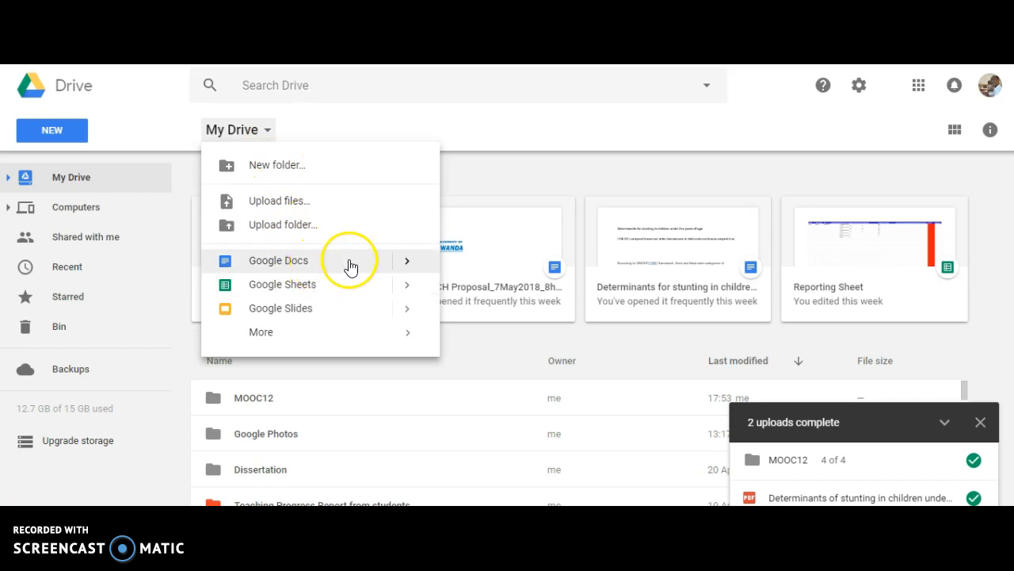
pyautogui.moveTo(407, 268)
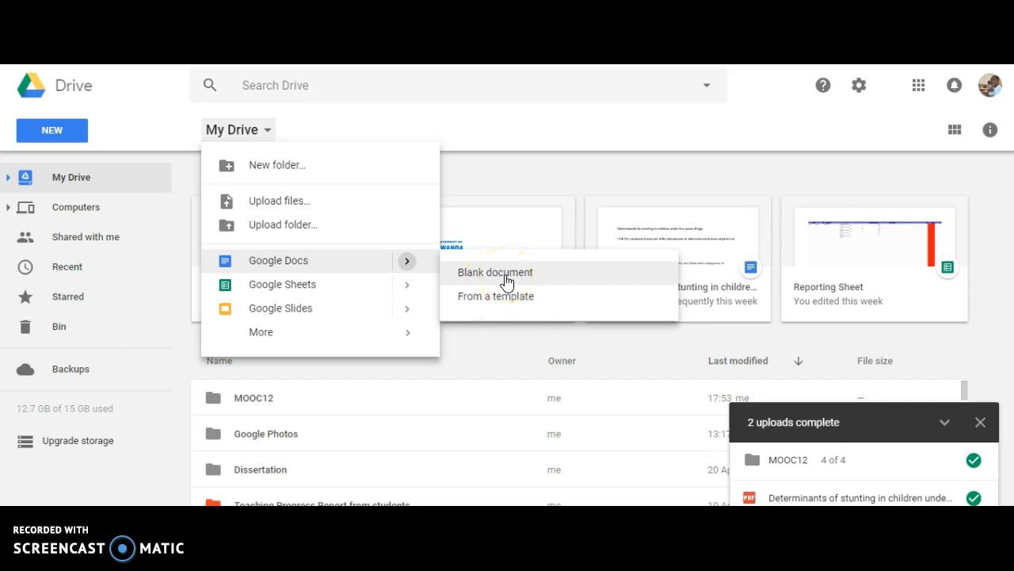
pyautogui.click(504, 301)
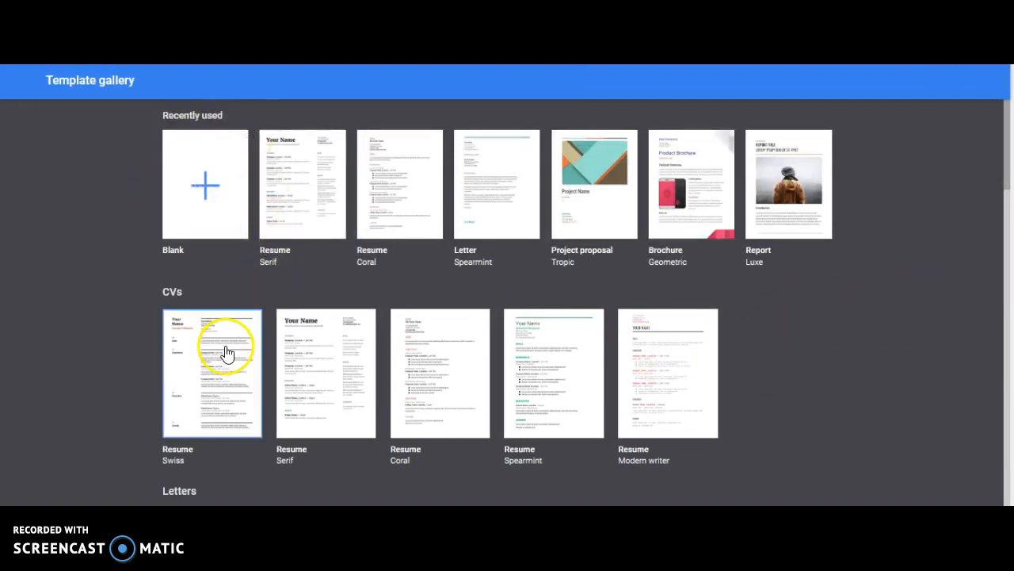
# Examine the Google Docs templates by category, from CVs, Letters and Personal to Work, Sales and Education
pyautogui.scroll(-1, 317, 350)
pyautogui.scroll(-2, 364, 351)
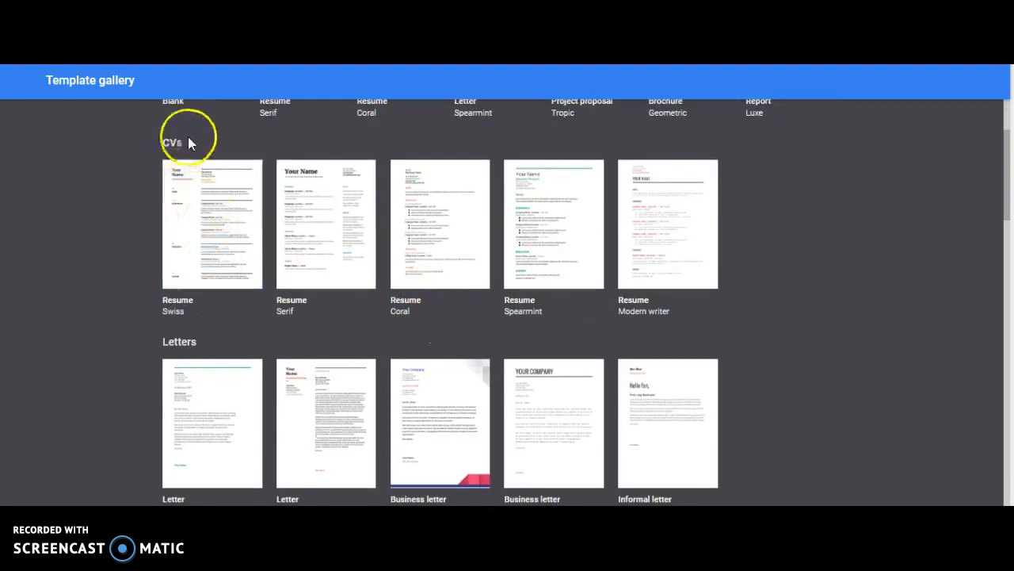
pyautogui.scroll(-1, 294, 227)
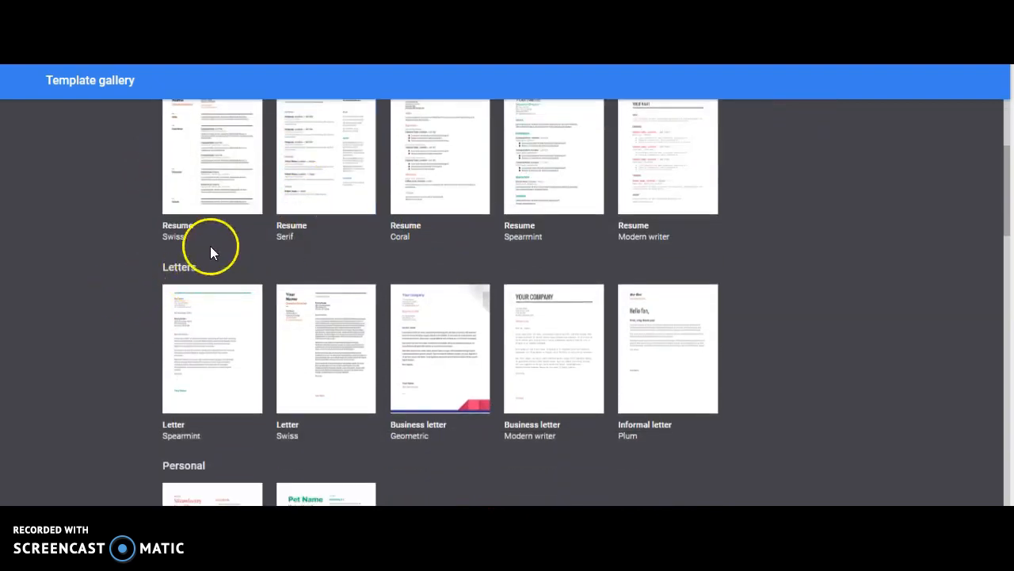
pyautogui.scroll(-2, 267, 351)
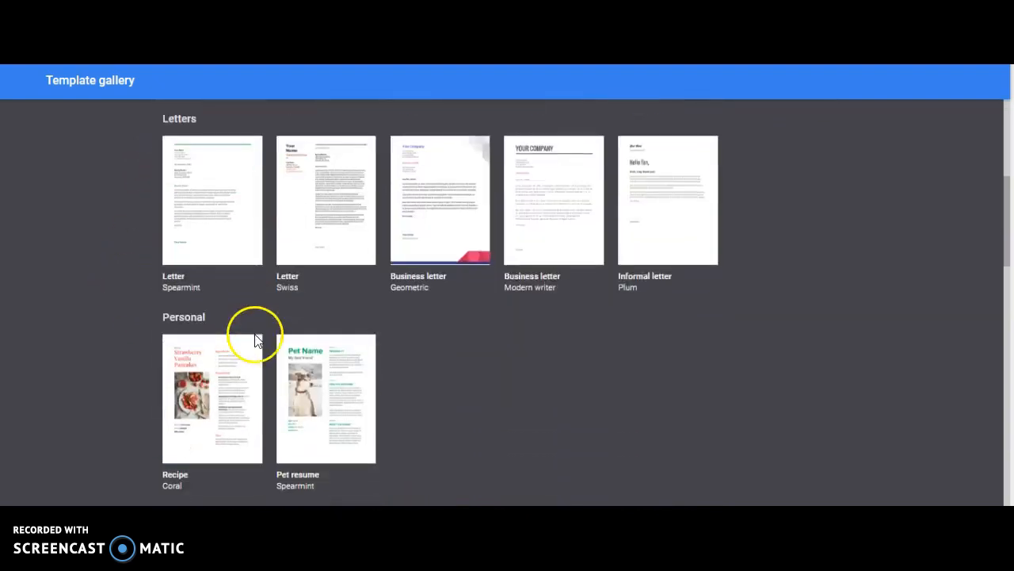
pyautogui.scroll(-5, 245, 331)
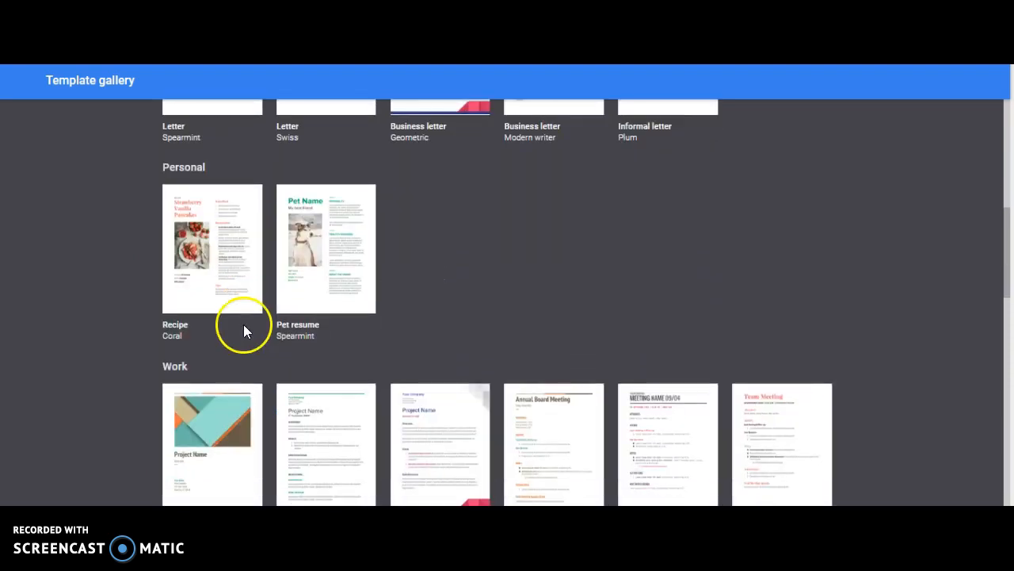
pyautogui.scroll(-7, 245, 329)
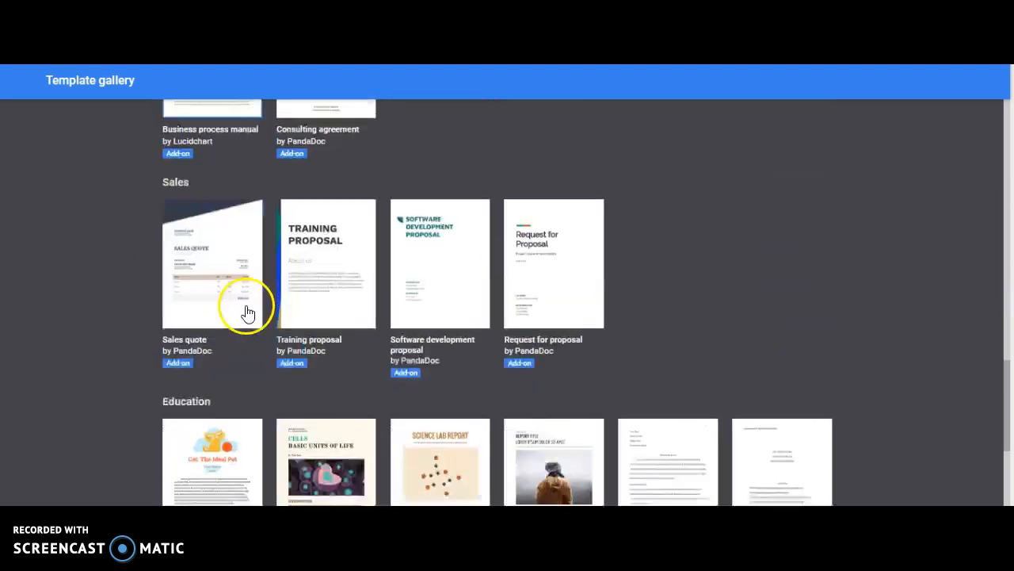
pyautogui.scroll(-2, 248, 309)
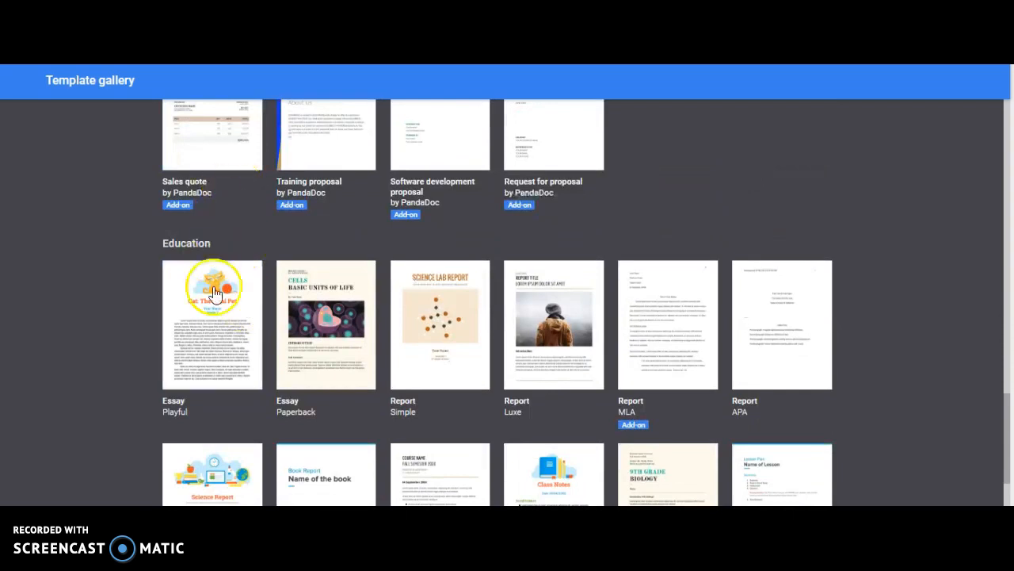
pyautogui.scroll(-1, 668, 332)
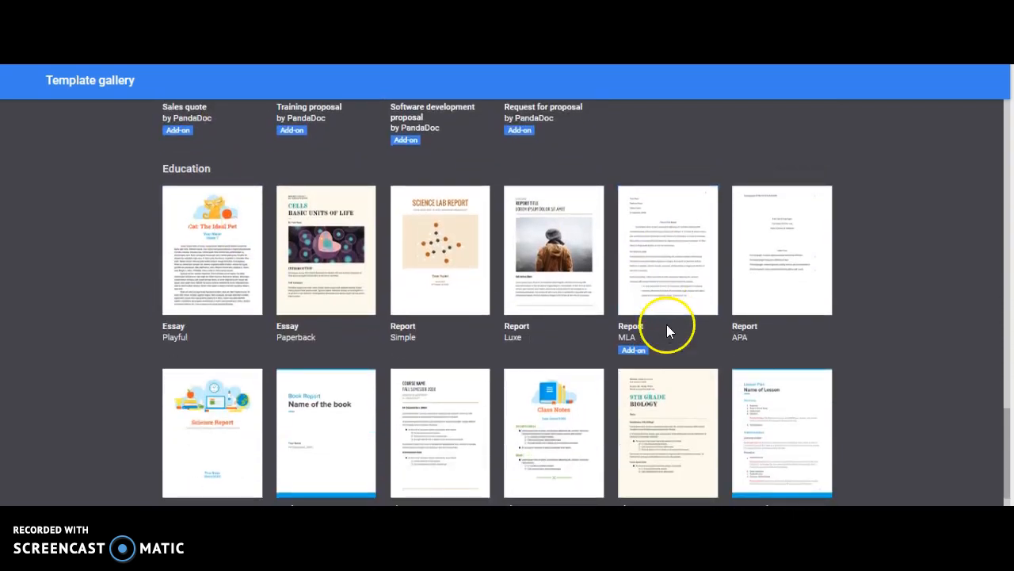
pyautogui.scroll(-2, 467, 331)
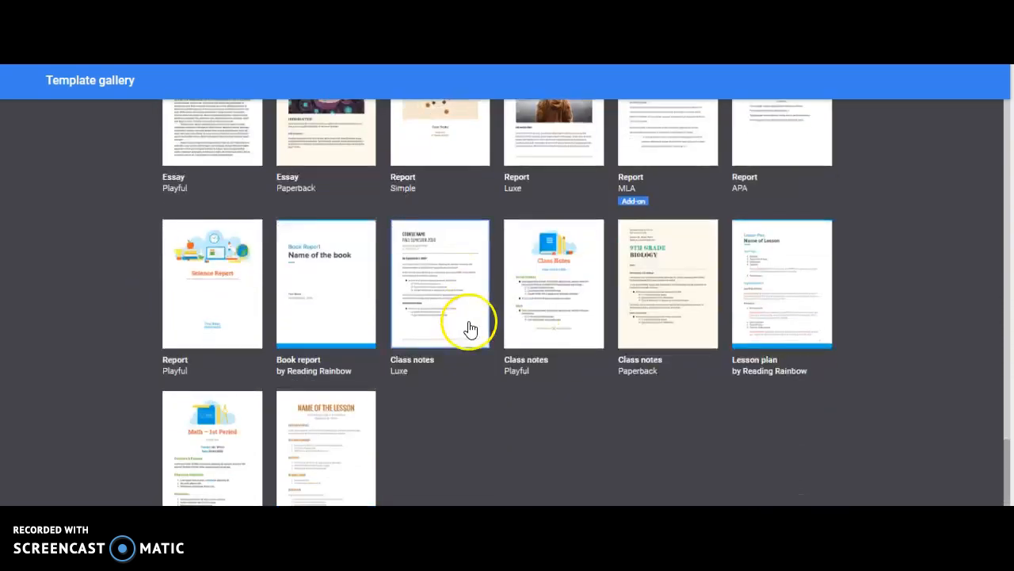
pyautogui.scroll(10, 72, 116)
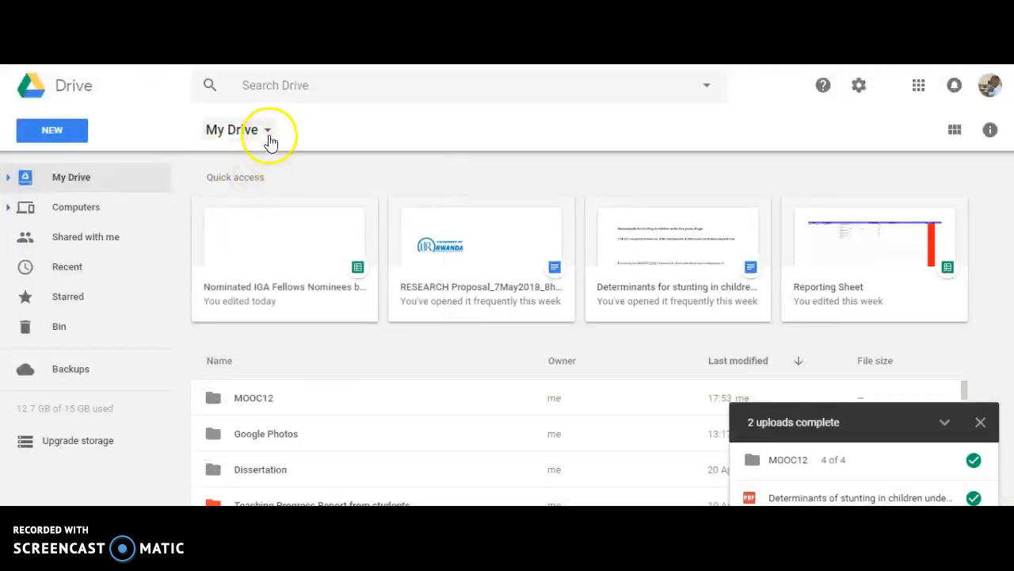
# Return to My Drive and create a blank Google Sheets spreadsheet
pyautogui.click(268, 131)
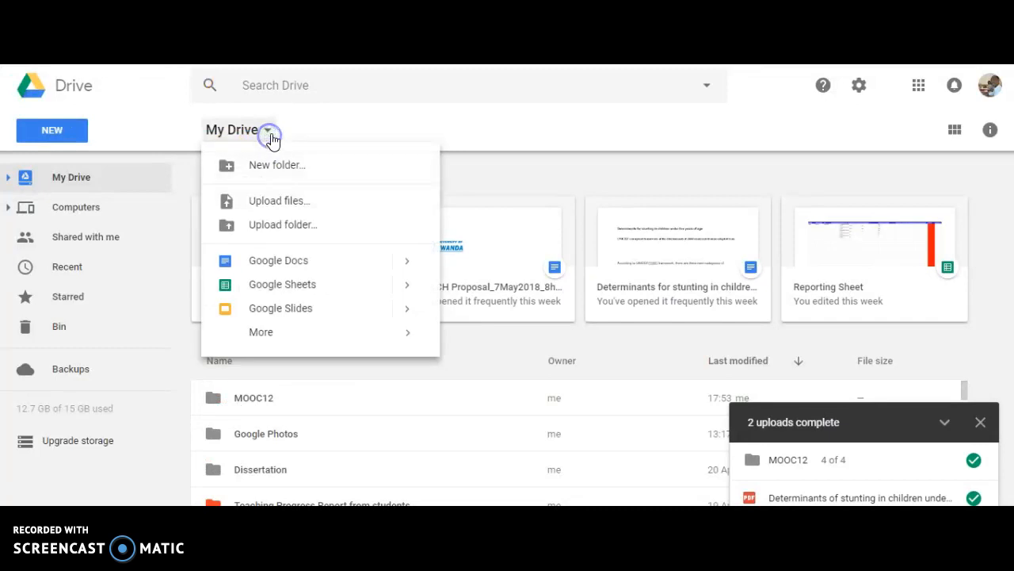
pyautogui.click(411, 293)
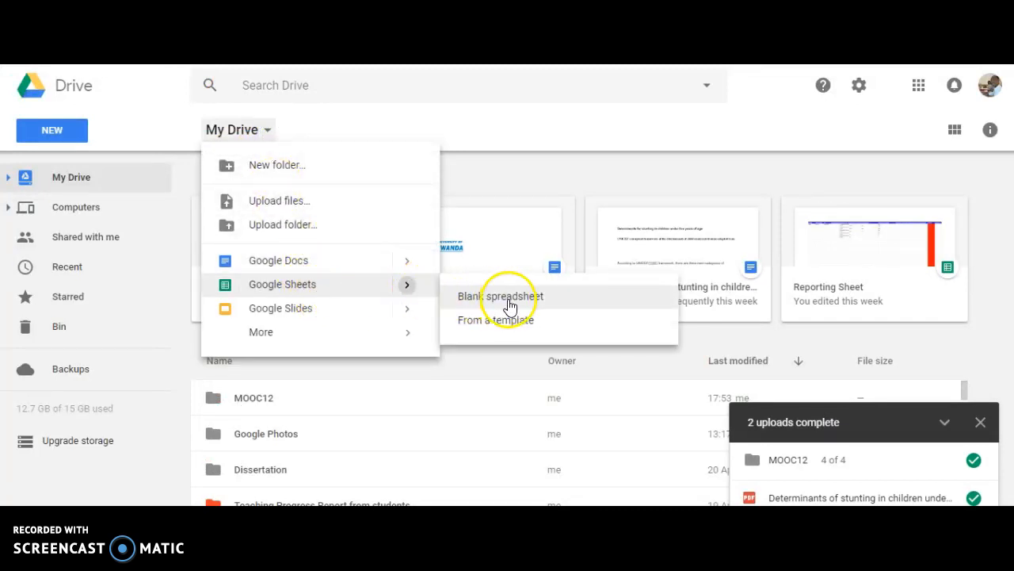
pyautogui.click(507, 296)
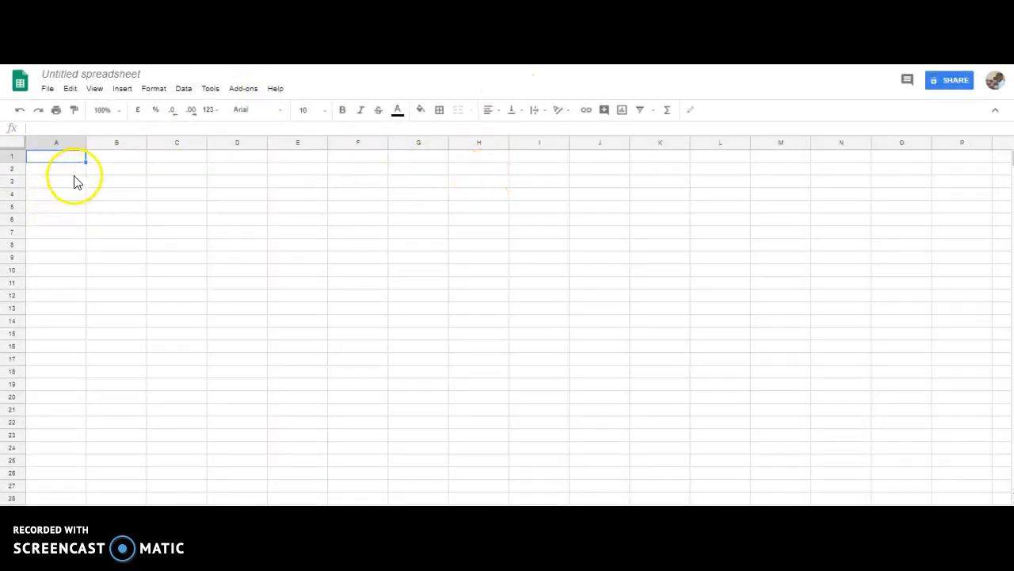
pyautogui.click(109, 160)
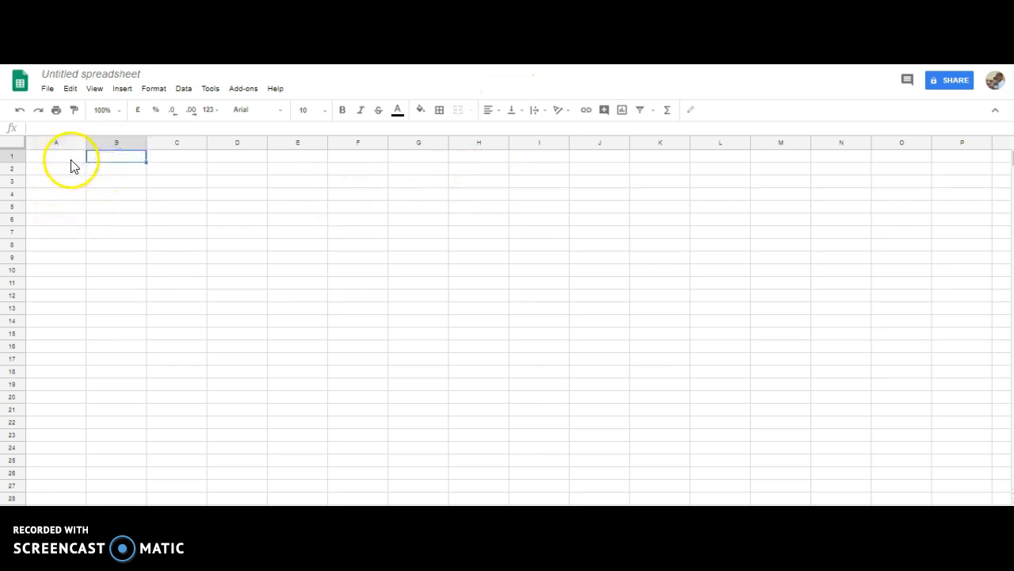
pyautogui.write('=')
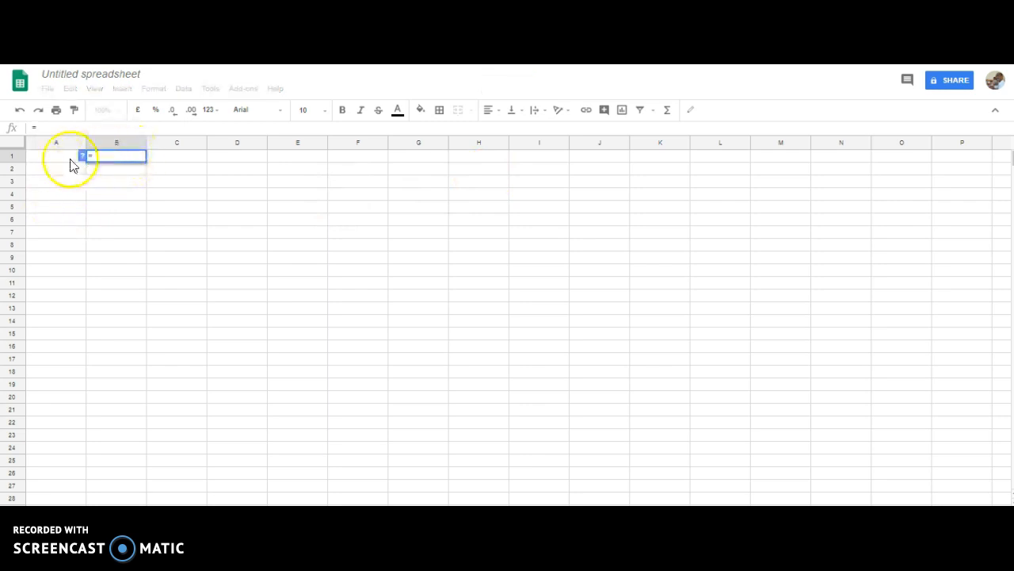
pyautogui.click(43, 163)
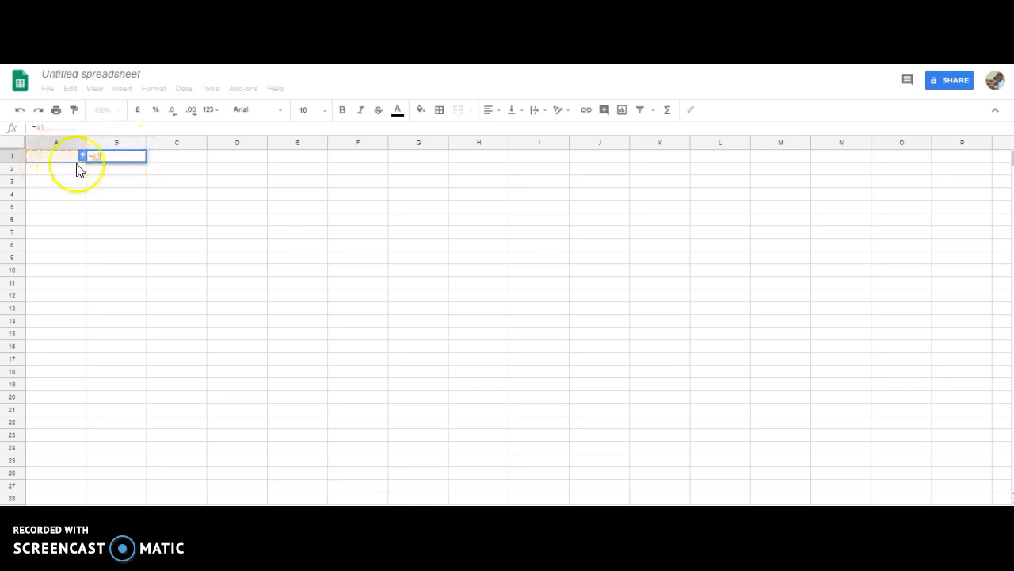
pyautogui.press('Escape')
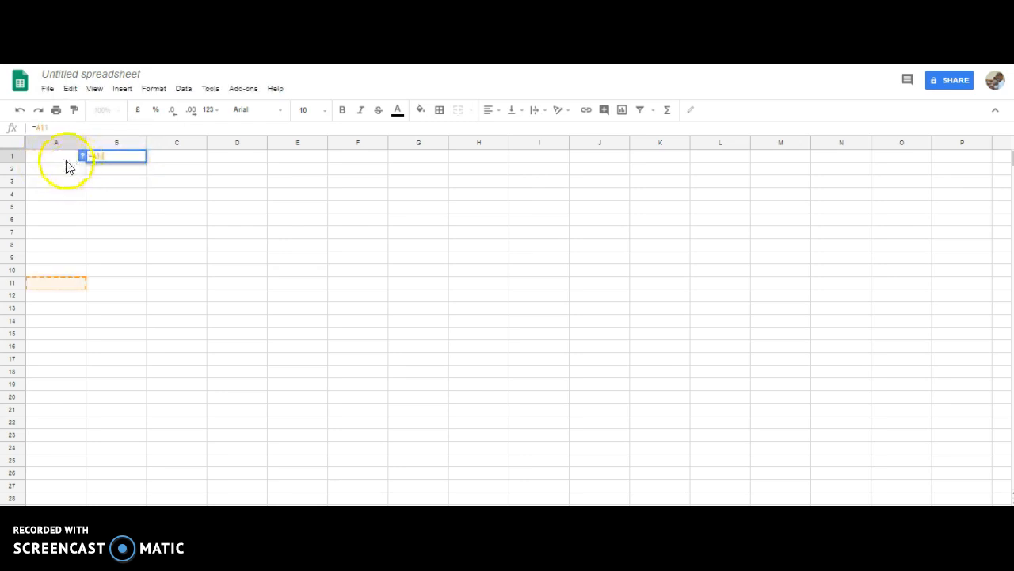
# Enter 1 in cell A1 and 2 in cell A2
pyautogui.click(66, 162)
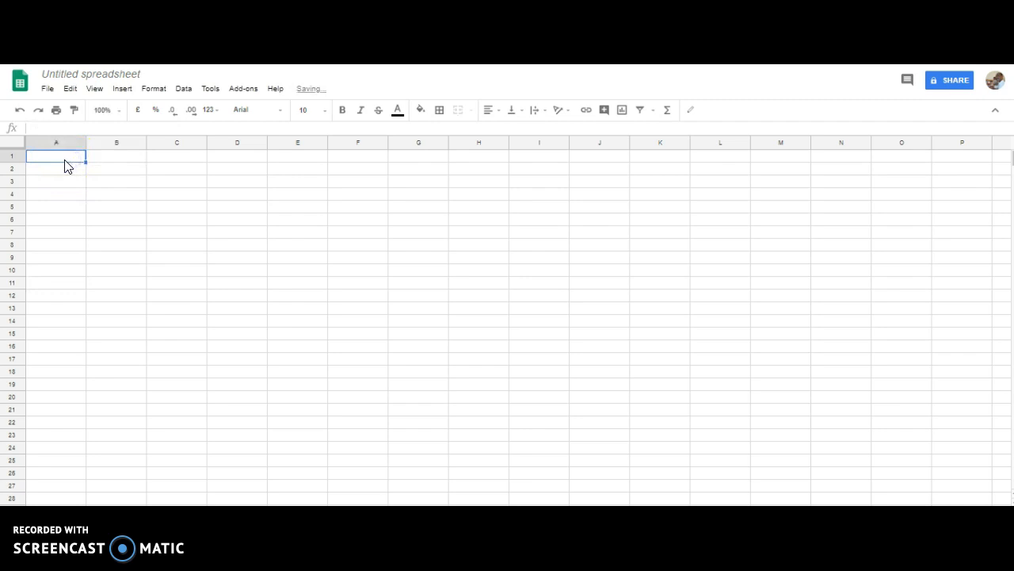
pyautogui.write('1')
pyautogui.click(61, 173)
pyautogui.write('2')
pyautogui.click(48, 185)
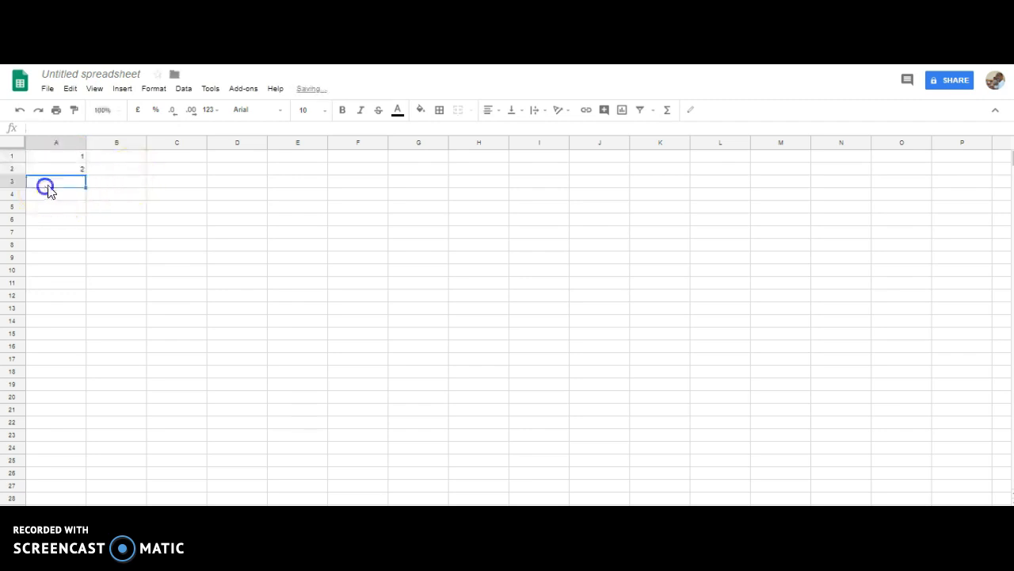
# Enter the formula =A1+A2 in cell B2
pyautogui.click(129, 172)
pyautogui.write('=')
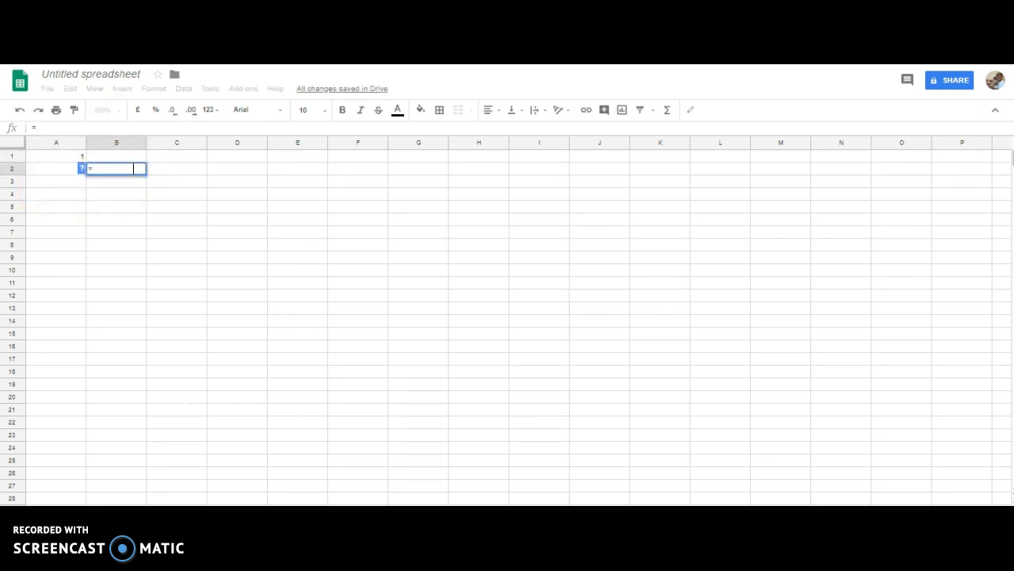
pyautogui.click(65, 156)
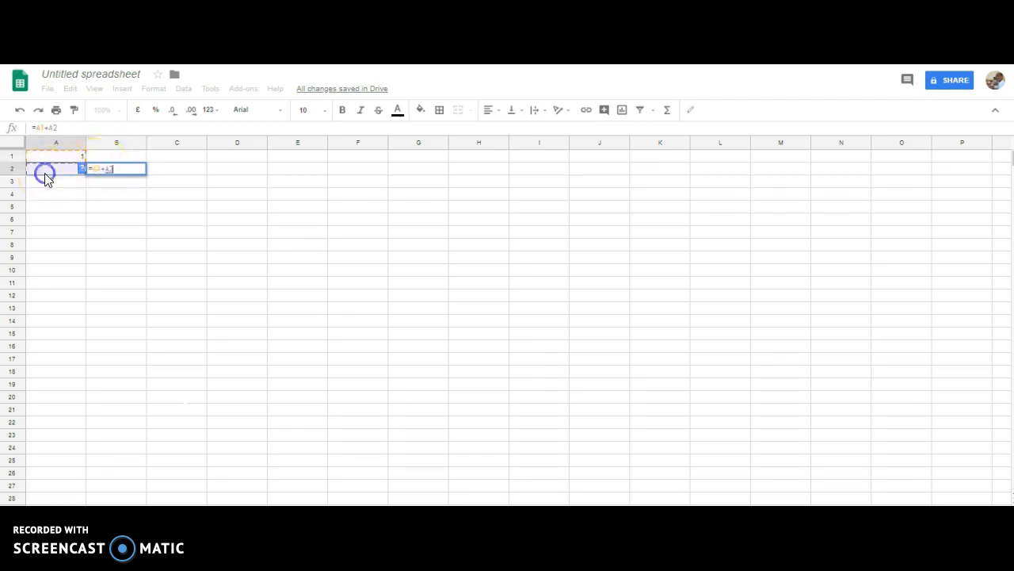
pyautogui.press('Return')
pyautogui.click(72, 169)
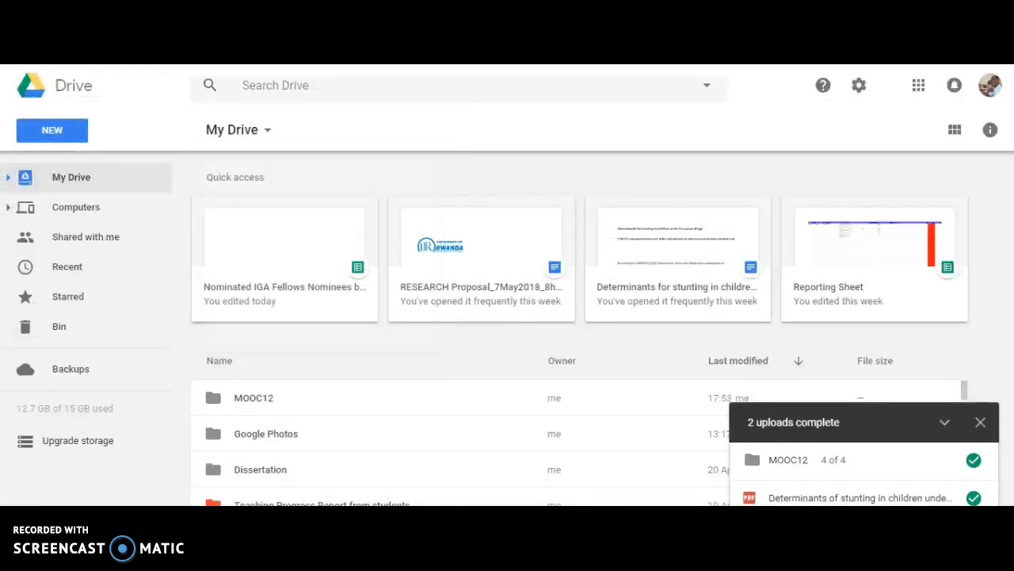
# Return to My Drive and create a Google Slides presentation from the Lesson plan template
pyautogui.click(268, 130)
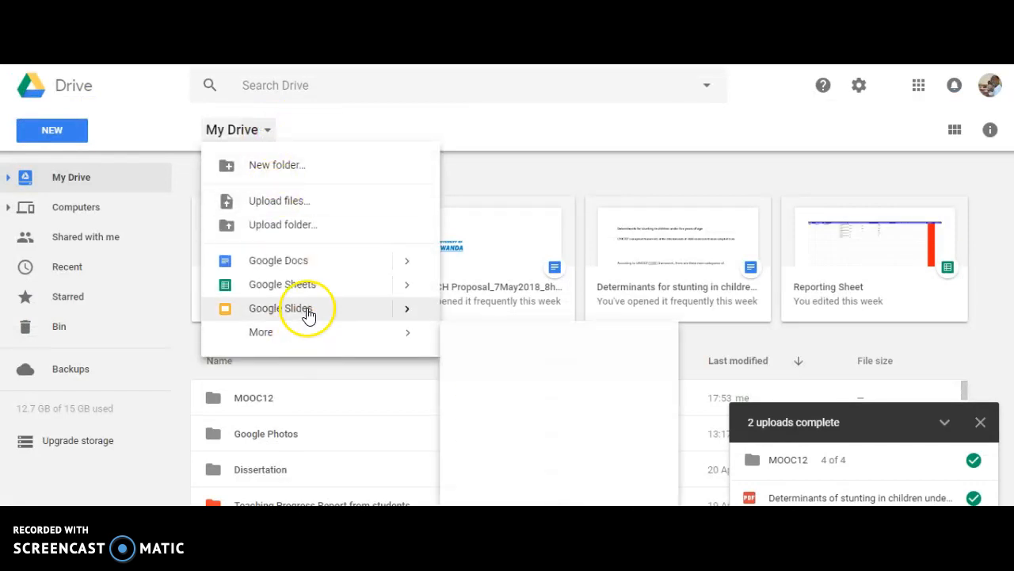
pyautogui.moveTo(406, 317)
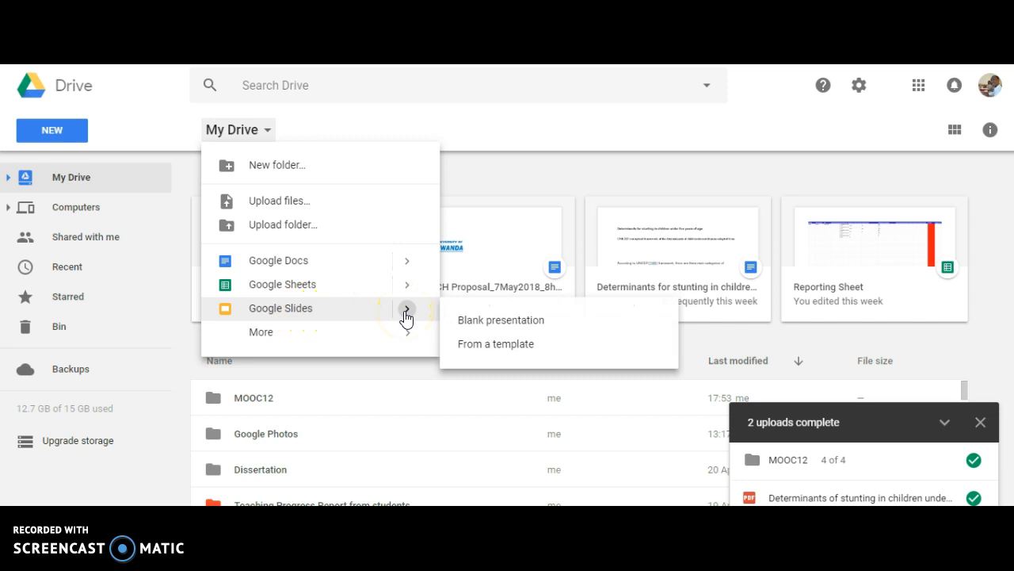
pyautogui.click(512, 346)
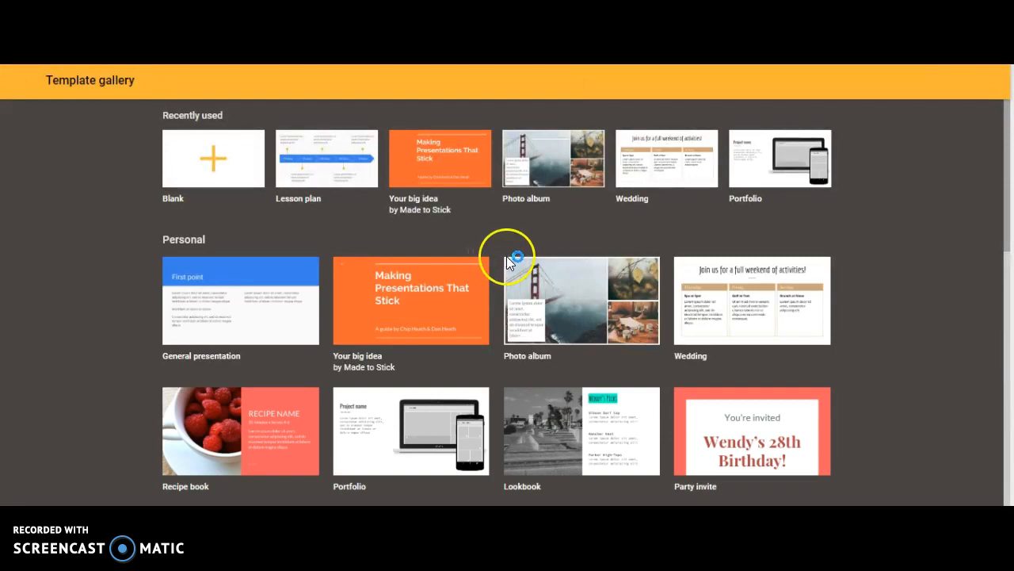
pyautogui.click(333, 169)
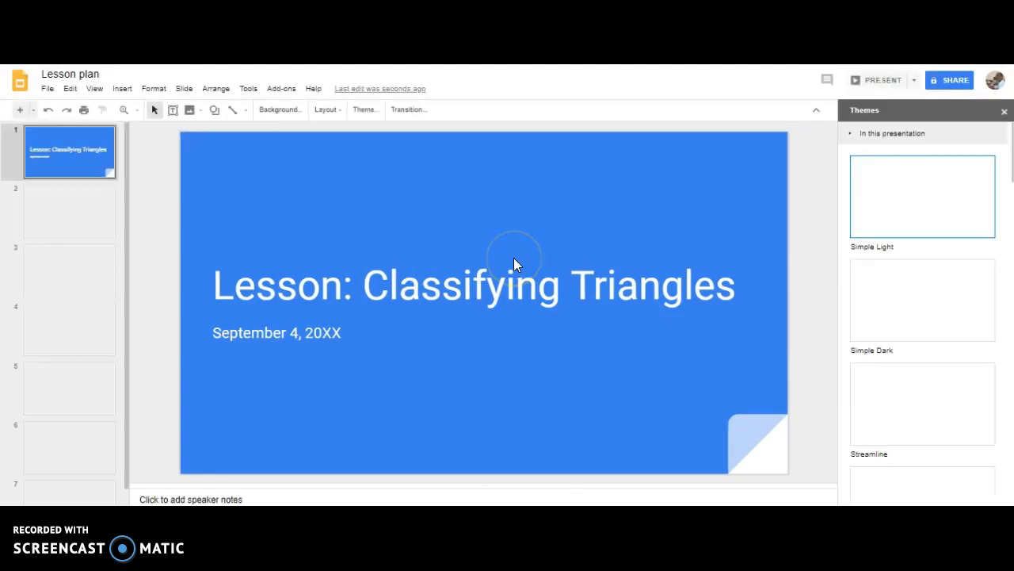
# Review the first five slides of the Lesson plan presentation, ending on the title slide
pyautogui.click(75, 165)
pyautogui.click(69, 205)
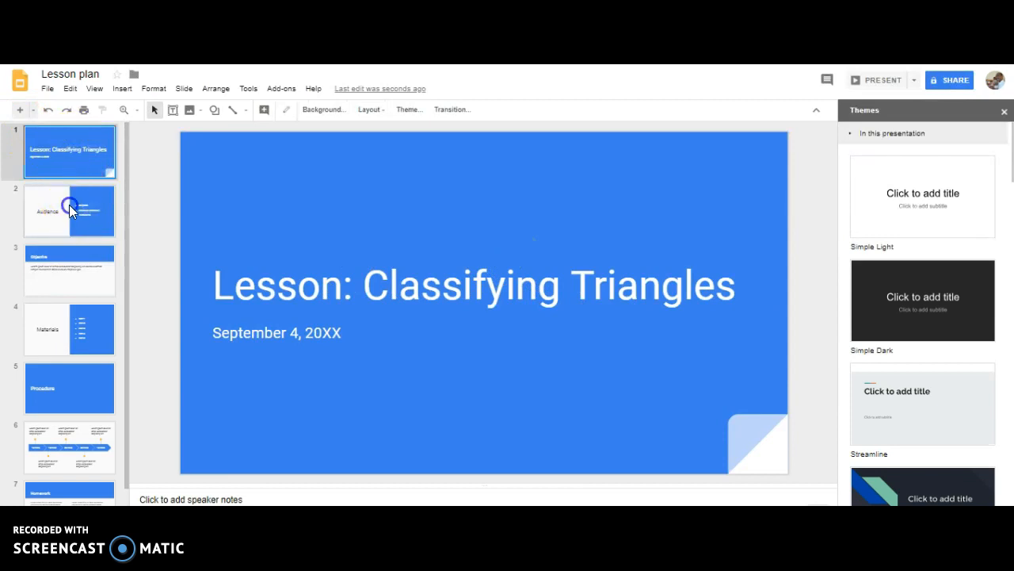
pyautogui.click(82, 269)
pyautogui.click(84, 334)
pyautogui.click(83, 392)
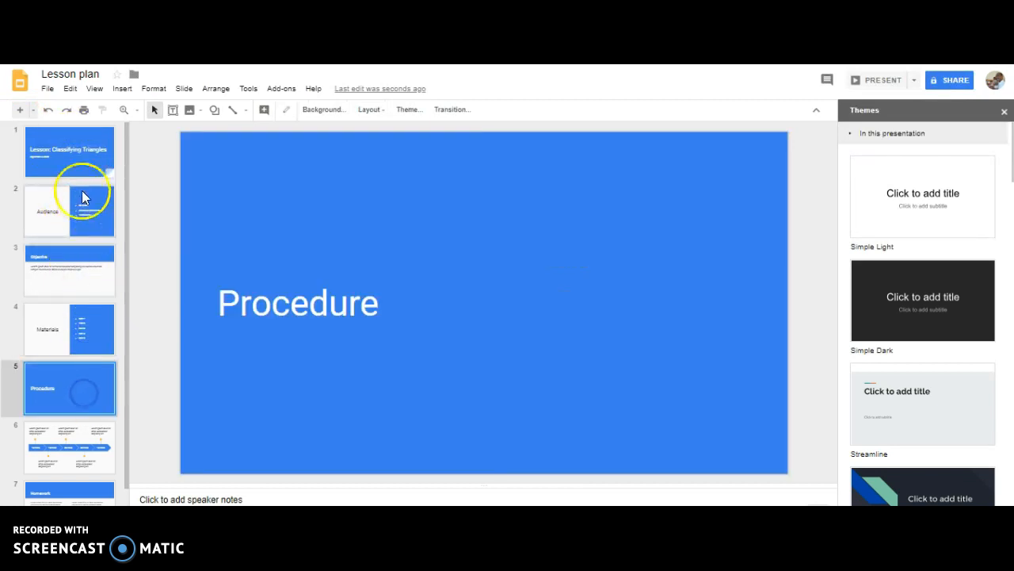
pyautogui.click(83, 170)
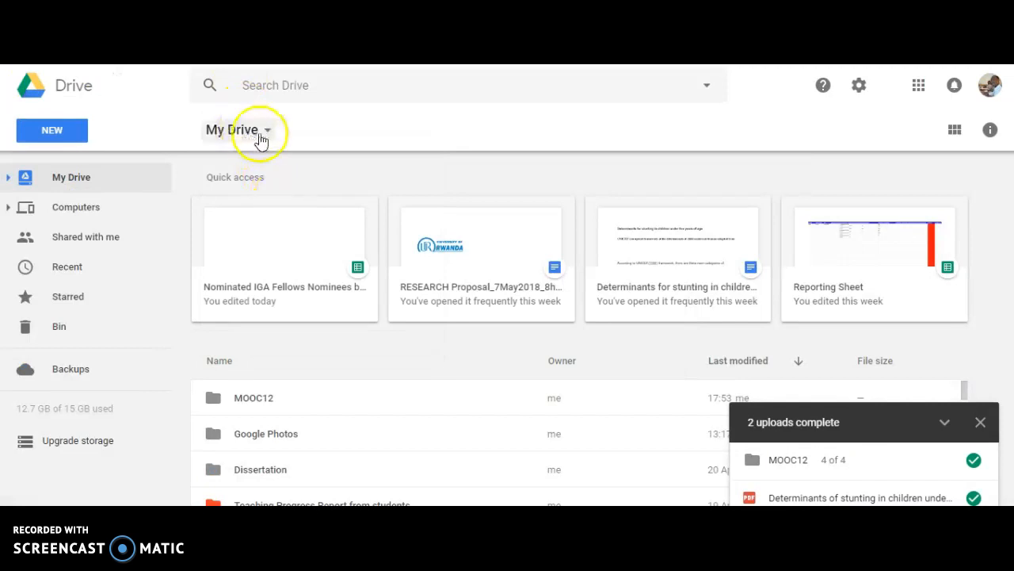
# Return to My Drive and create a new Google Forms form from the additional apps
pyautogui.click(265, 130)
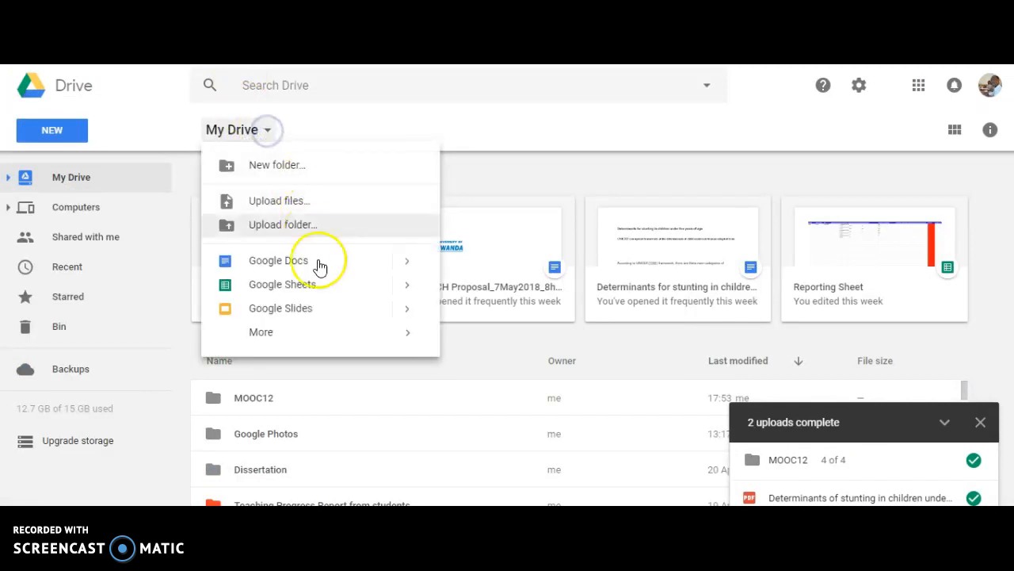
pyautogui.moveTo(391, 337)
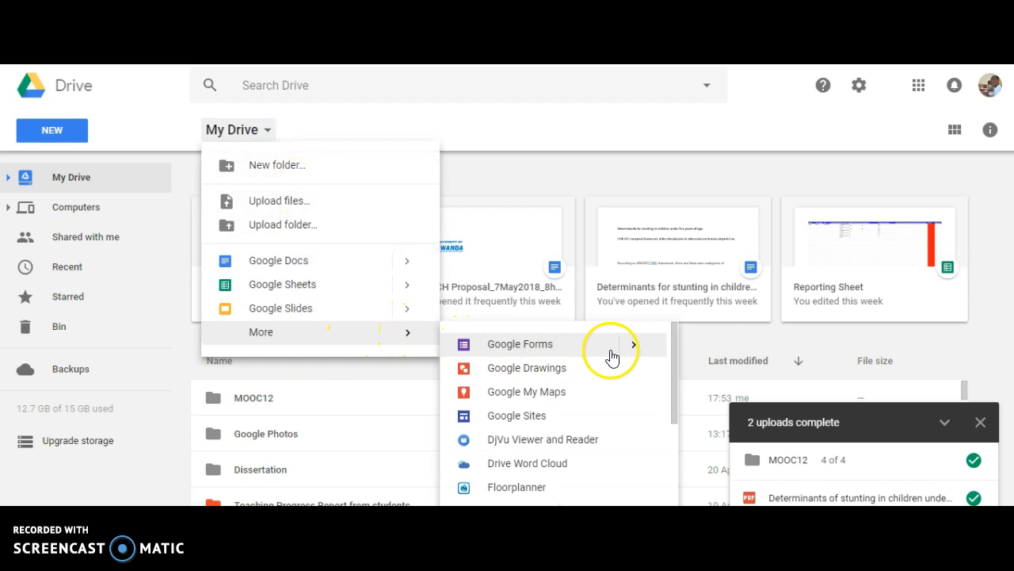
pyautogui.moveTo(634, 354)
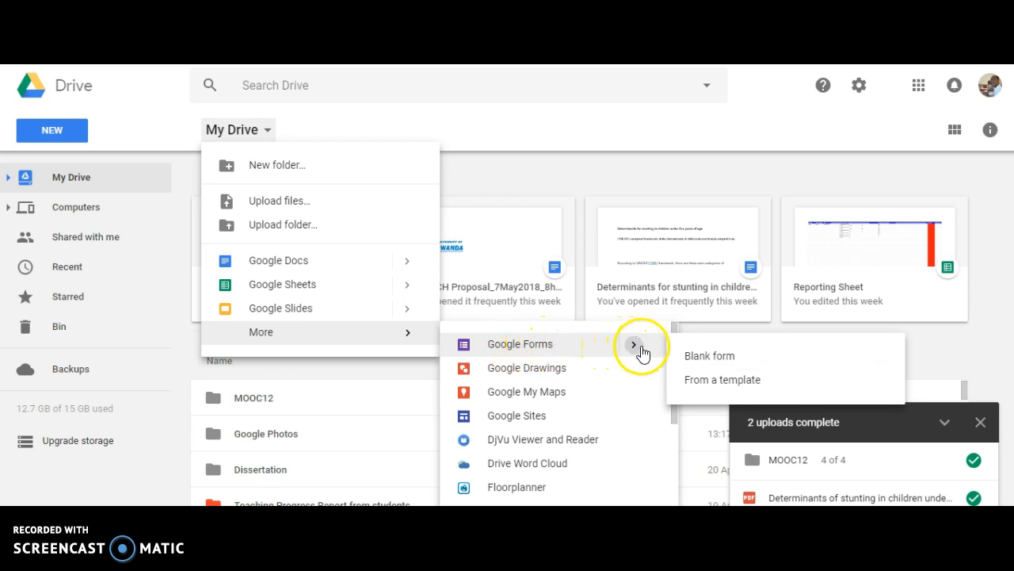
pyautogui.click(709, 382)
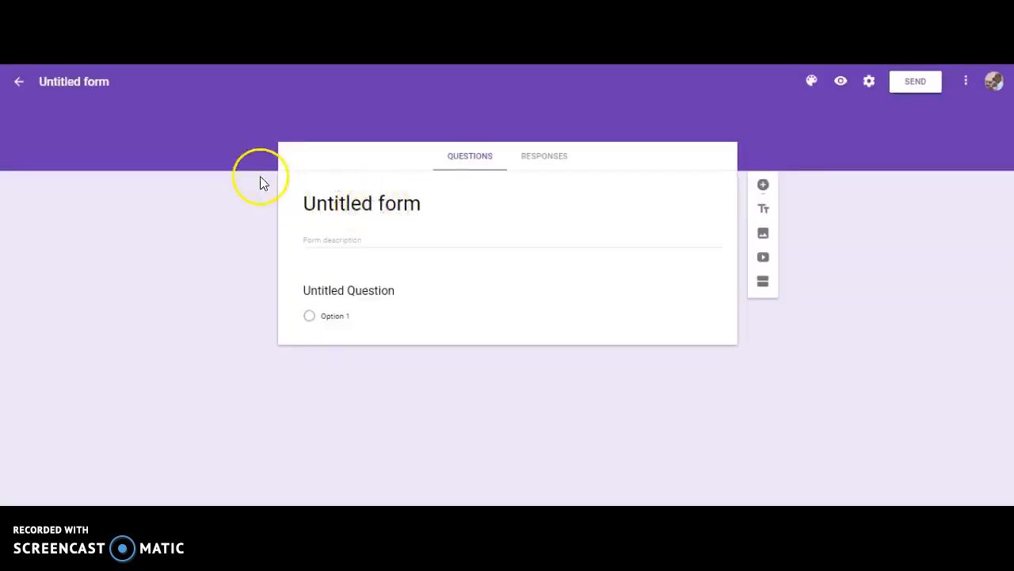
# Set the form's title to "Feedback questionnaire"
pyautogui.click(381, 201)
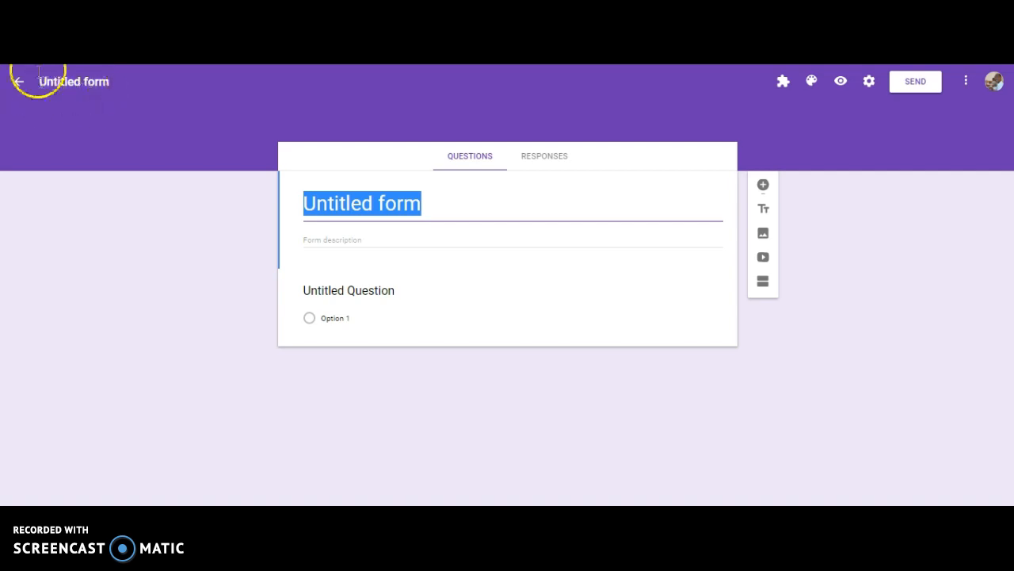
pyautogui.click(453, 208)
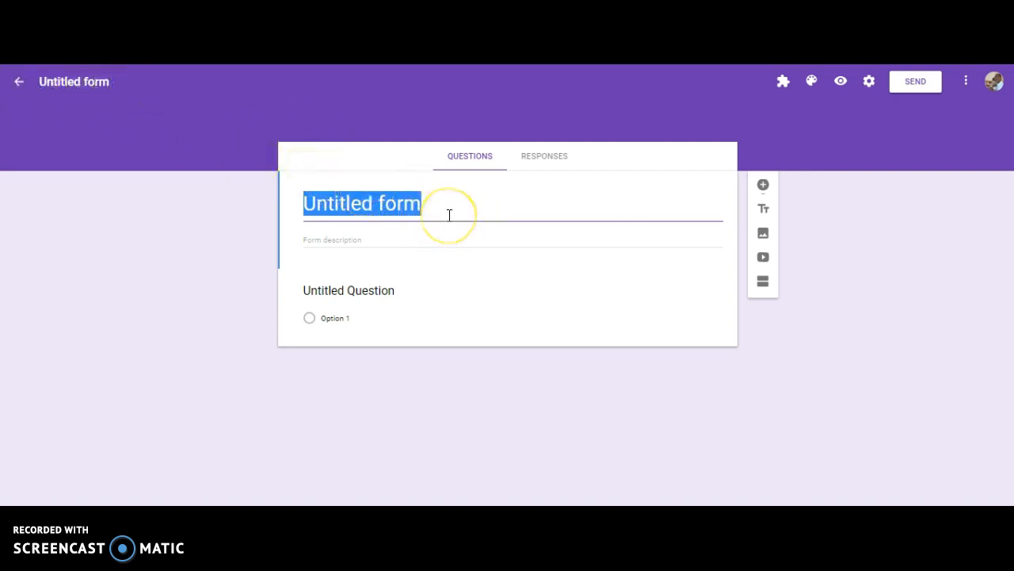
pyautogui.write('Feedbal')
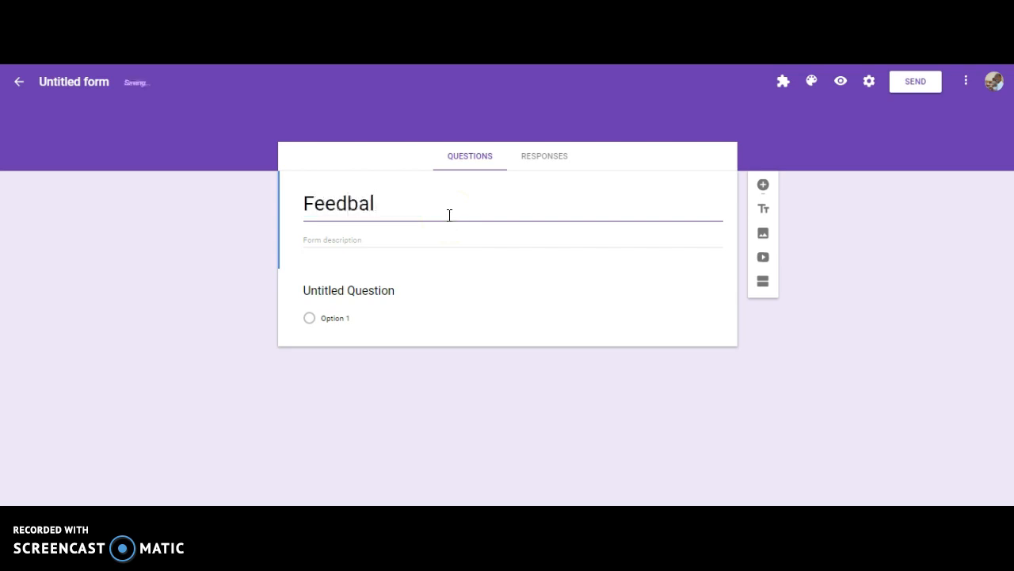
pyautogui.press('BackSpace')
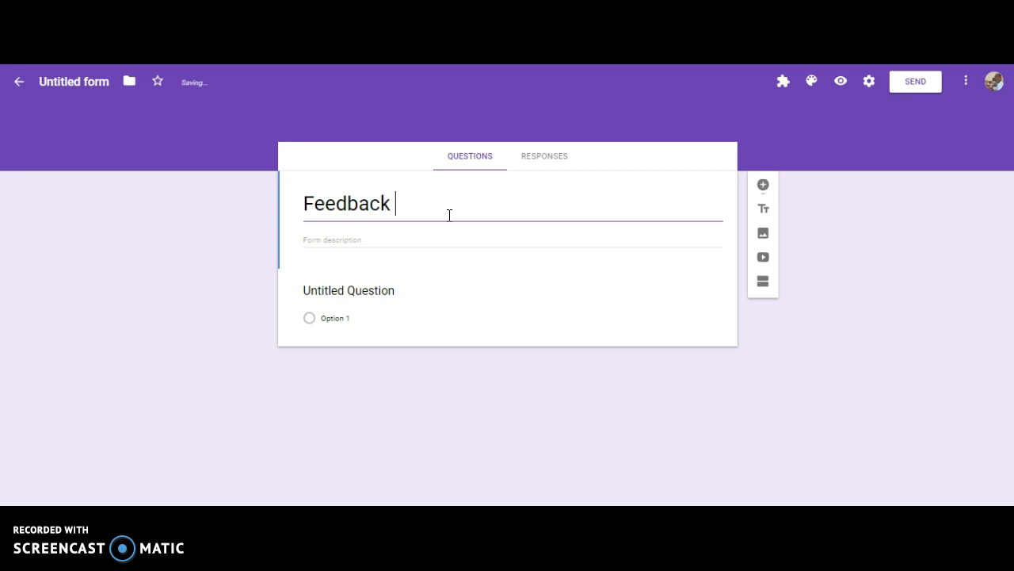
pyautogui.write('ck questionnaire')
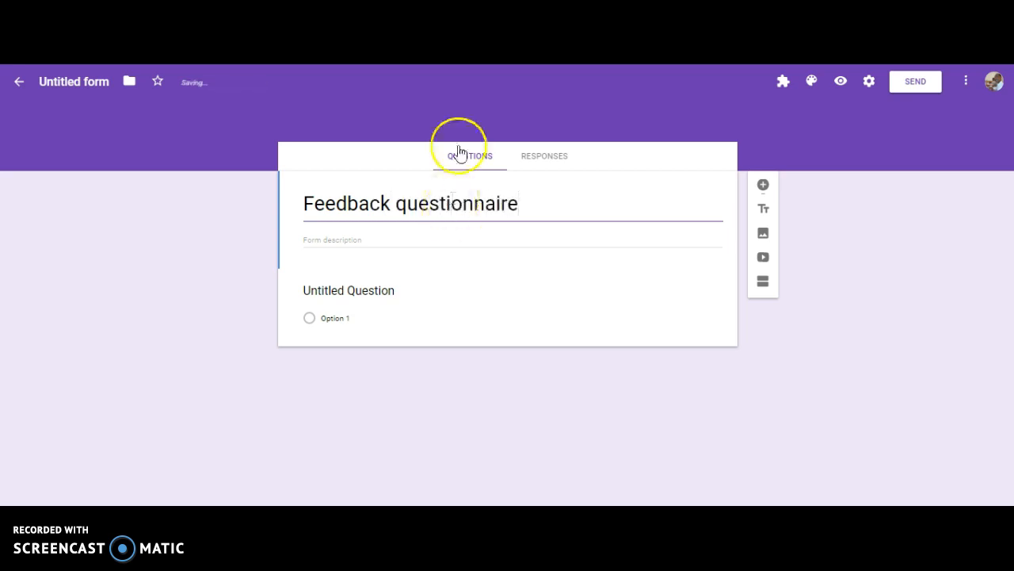
# Rename the form file to match its title, "Feedback questionnaire"
pyautogui.click(444, 249)
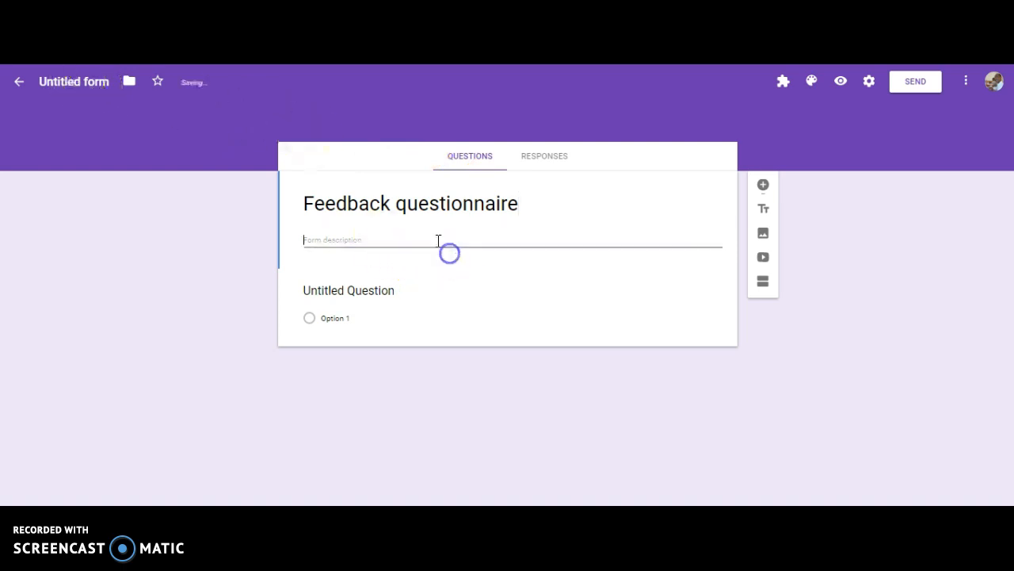
pyautogui.tripleClick(479, 198)
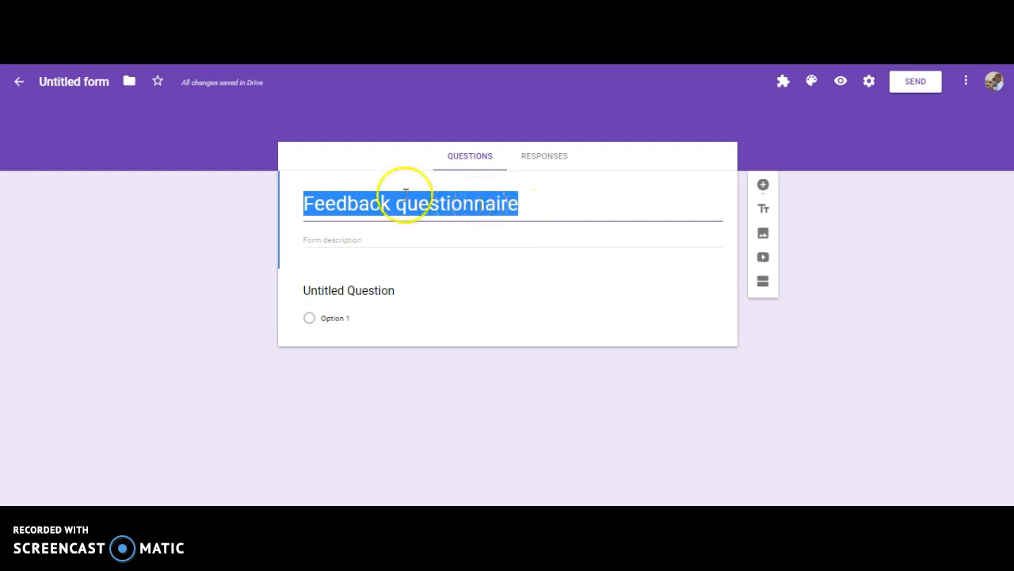
pyautogui.moveTo(545, 207); pyautogui.dragTo(304, 207)
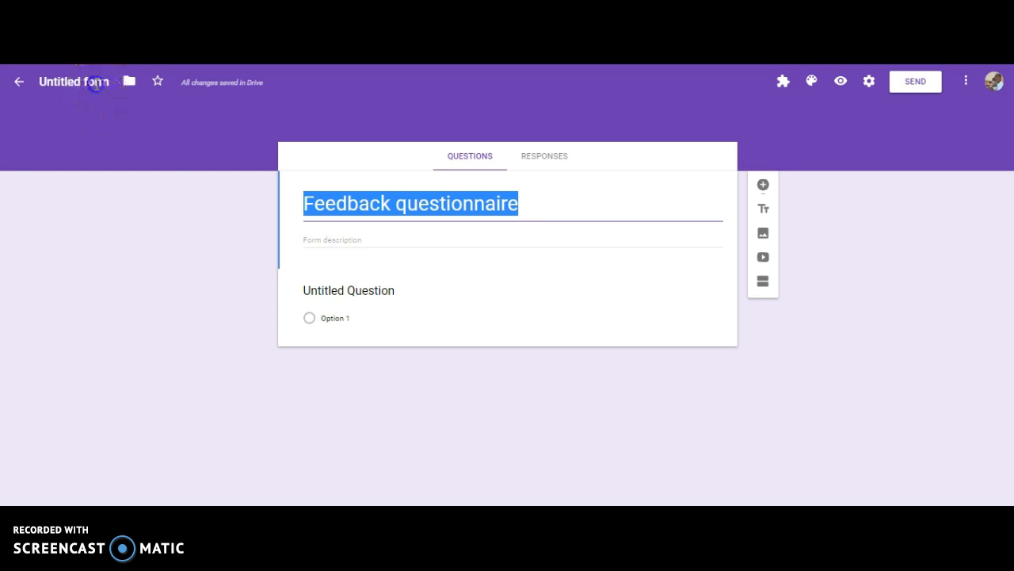
pyautogui.click(96, 83)
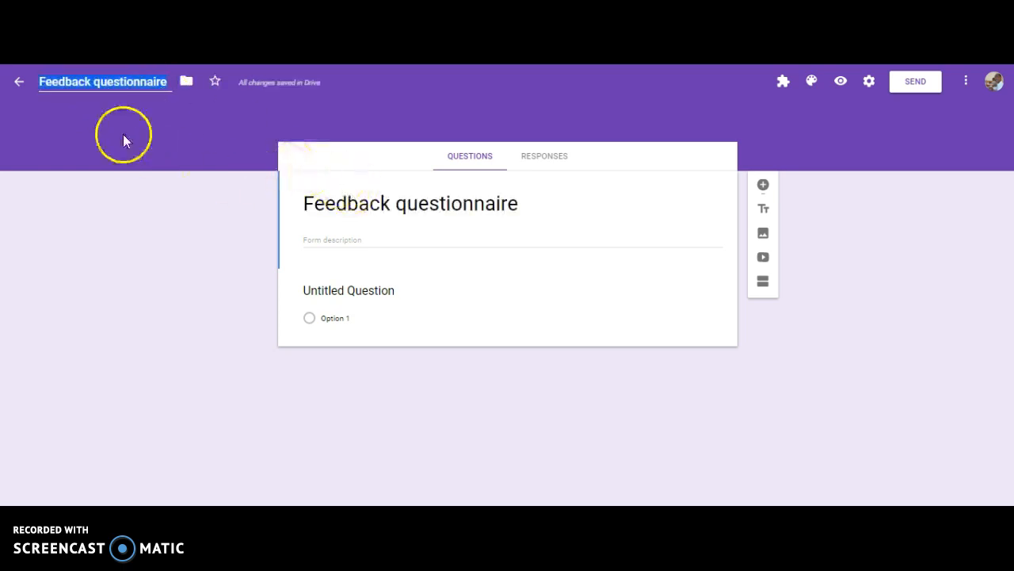
# Add a second question to the form and enter "Names" as the first question's text
pyautogui.click(376, 290)
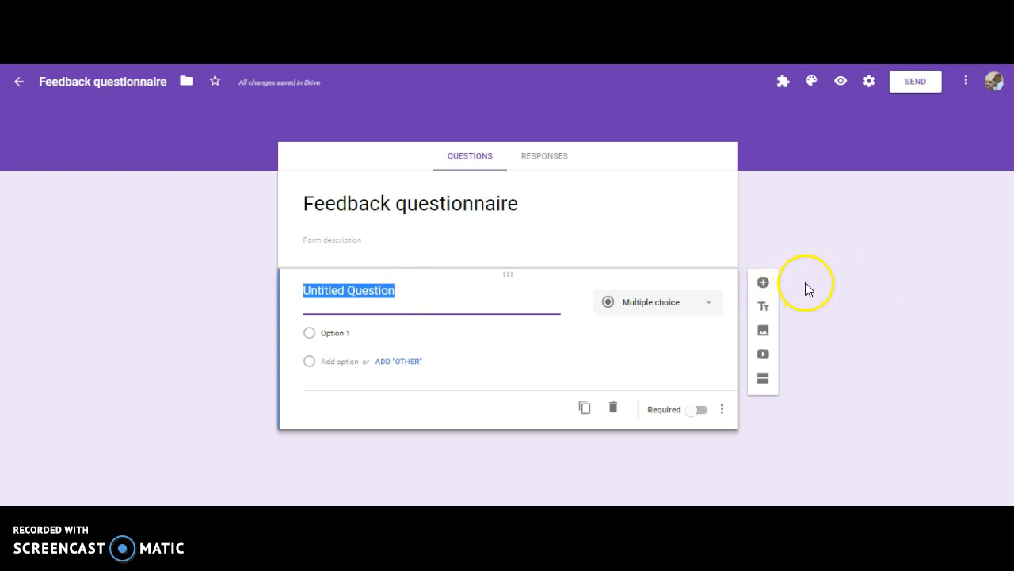
pyautogui.click(764, 284)
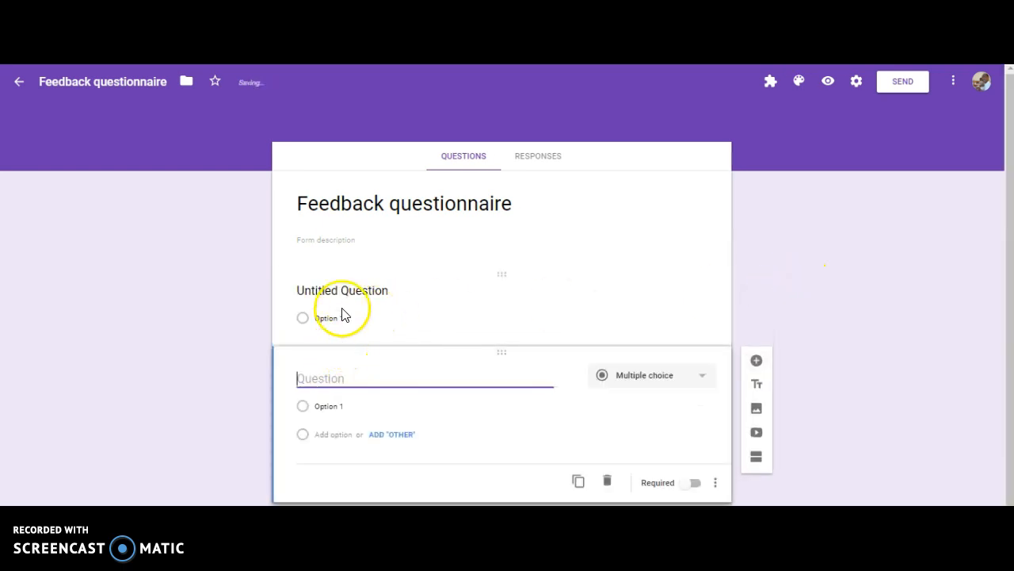
pyautogui.click(370, 299)
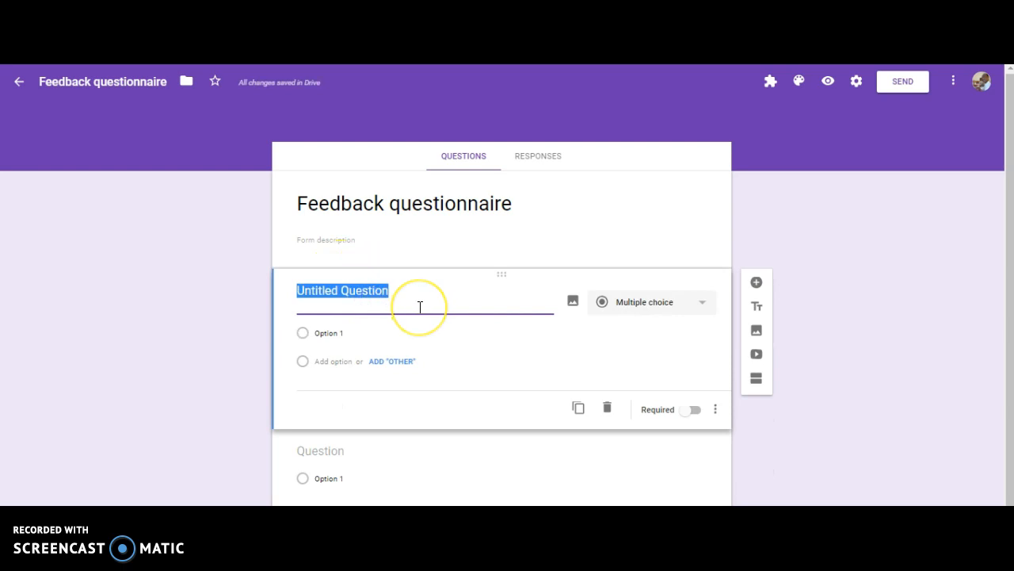
pyautogui.write('Names')
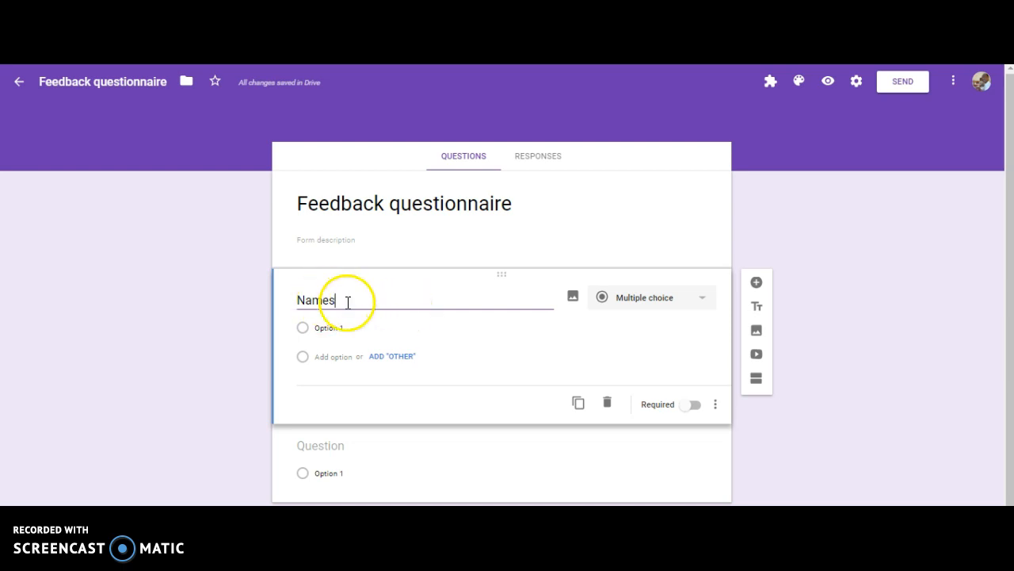
# Change the Names question to the Short answer type and make it required
pyautogui.click(703, 300)
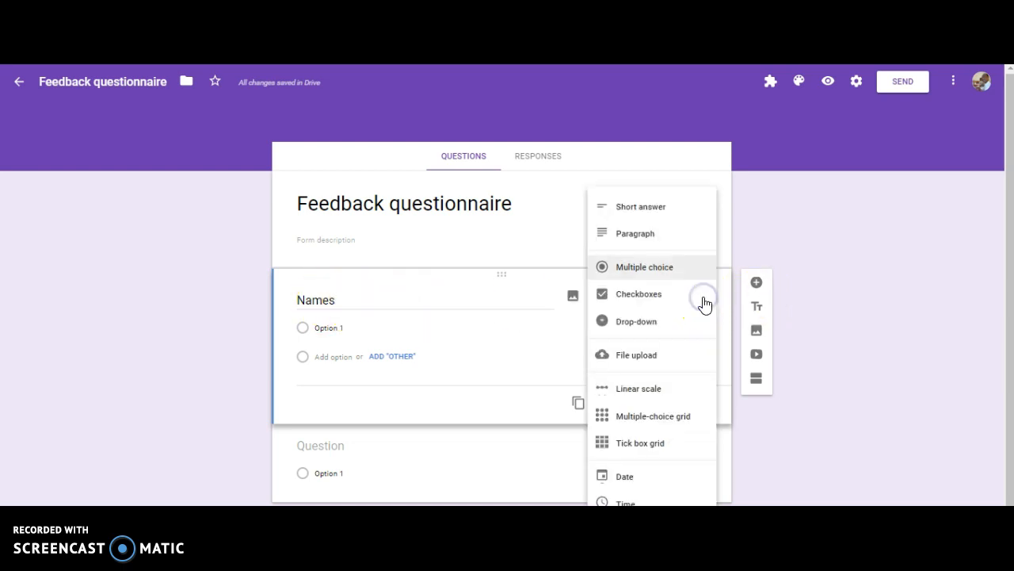
pyautogui.click(658, 207)
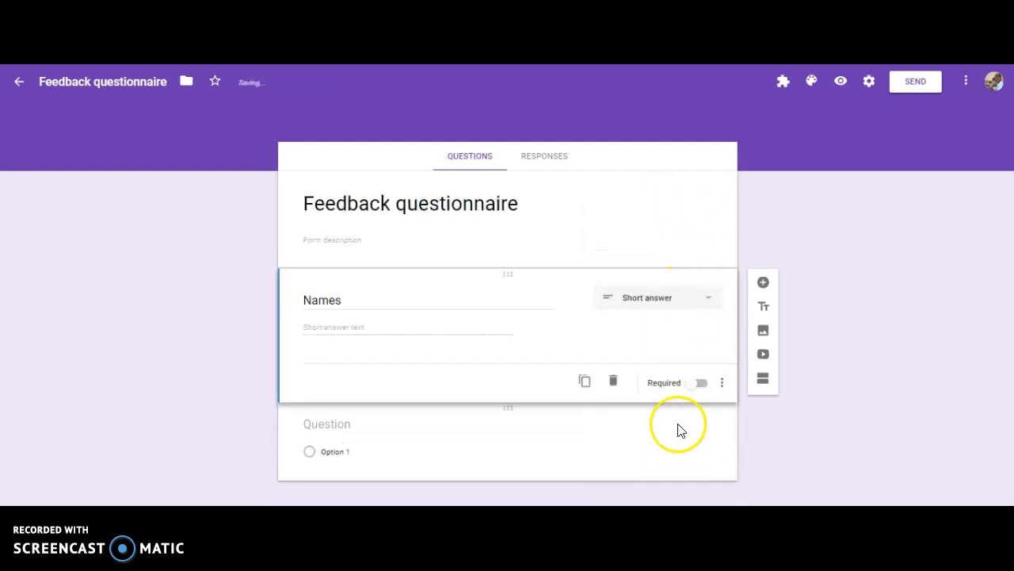
pyautogui.click(697, 388)
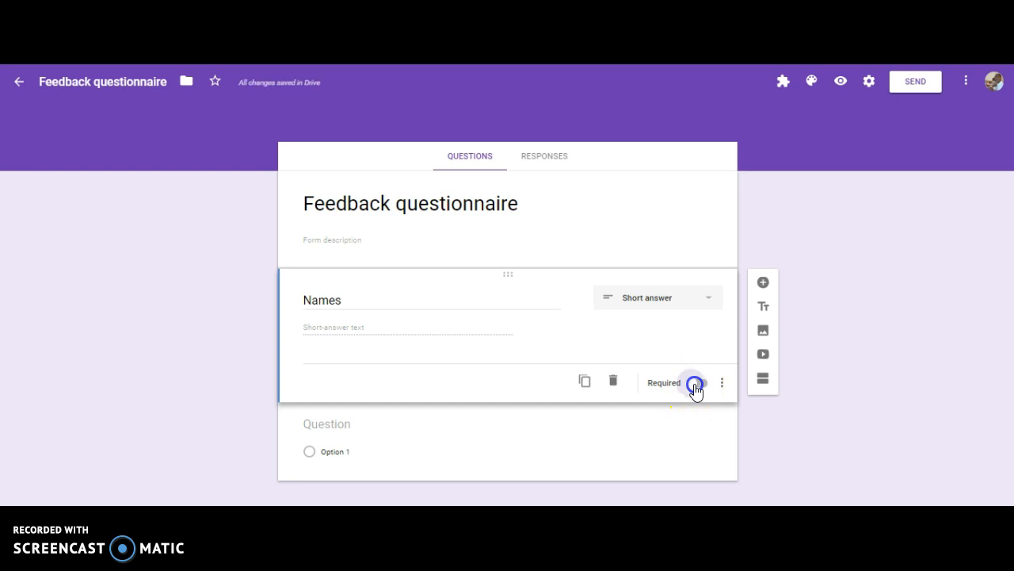
pyautogui.click(705, 387)
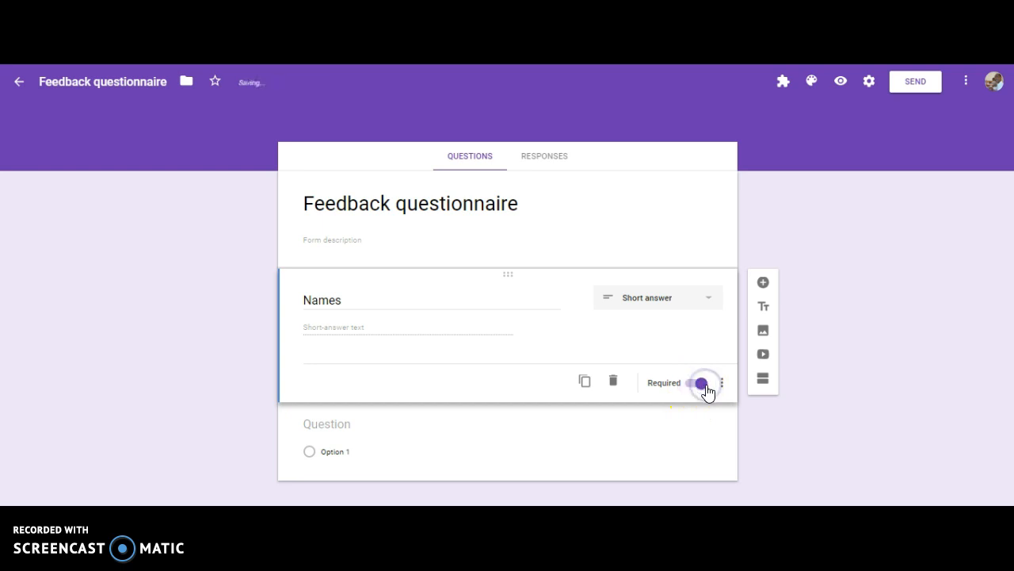
# Enter "Please provide some comments on the today lesson" as the second question's text, and leave the question optional
pyautogui.click(667, 438)
pyautogui.click(358, 380)
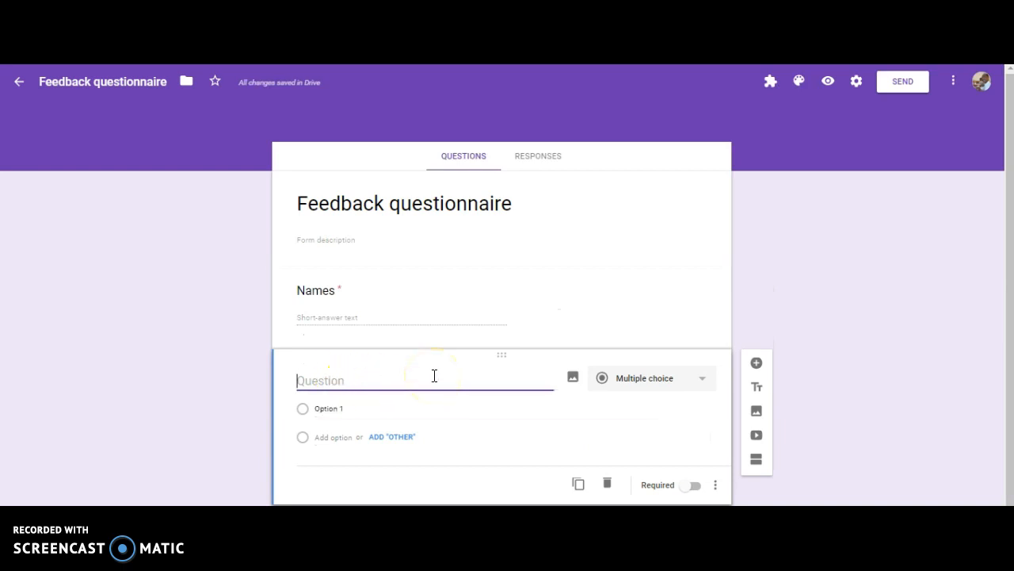
pyautogui.write('Please provide so')
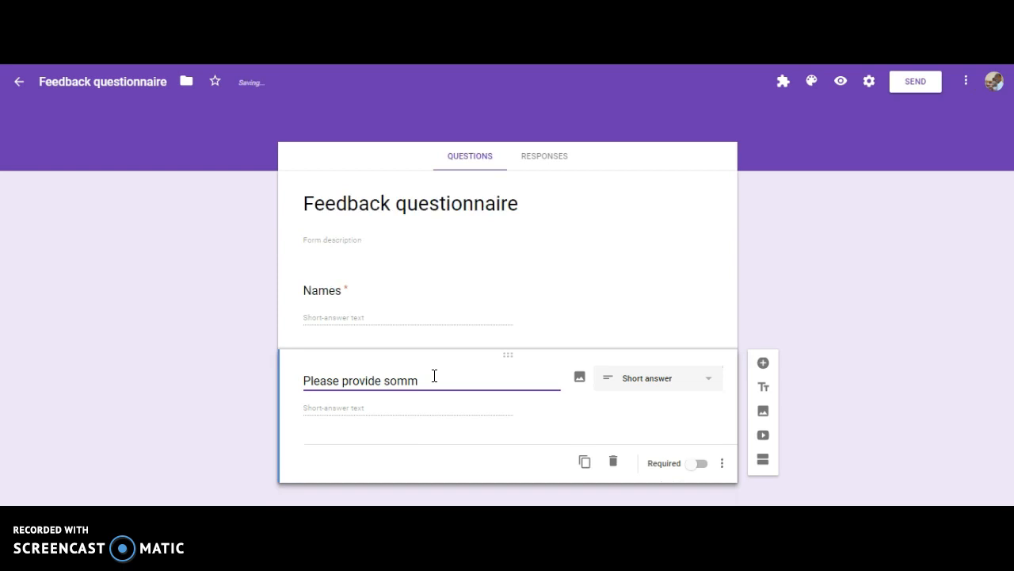
pyautogui.write('me comments on the today lesson')
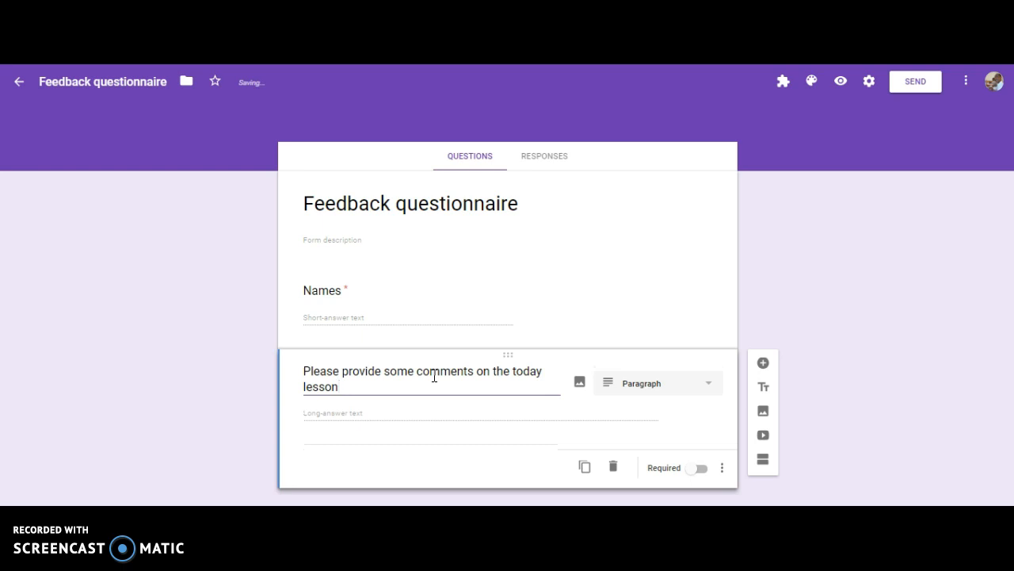
pyautogui.click(377, 414)
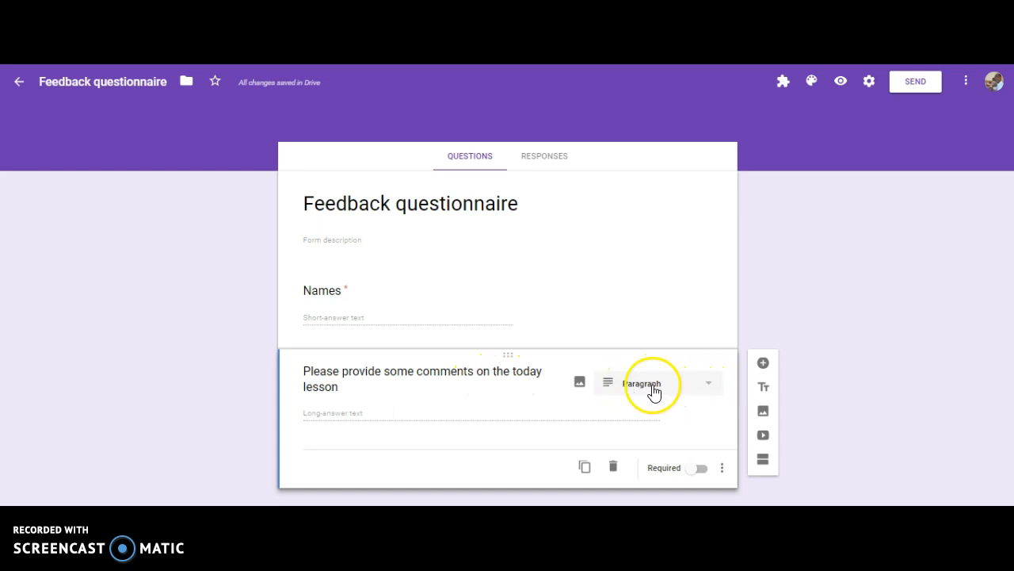
pyautogui.click(701, 471)
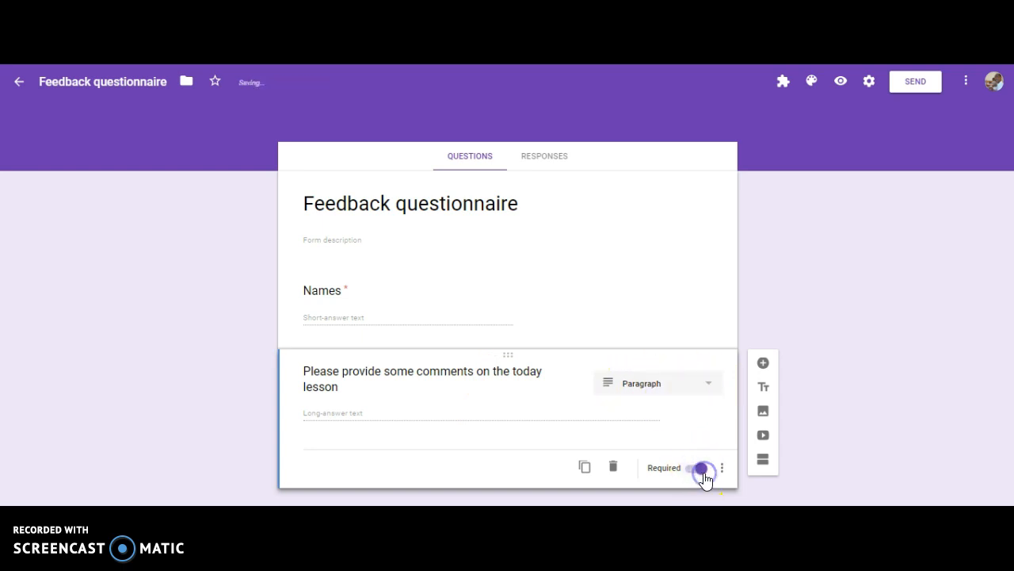
pyautogui.click(684, 472)
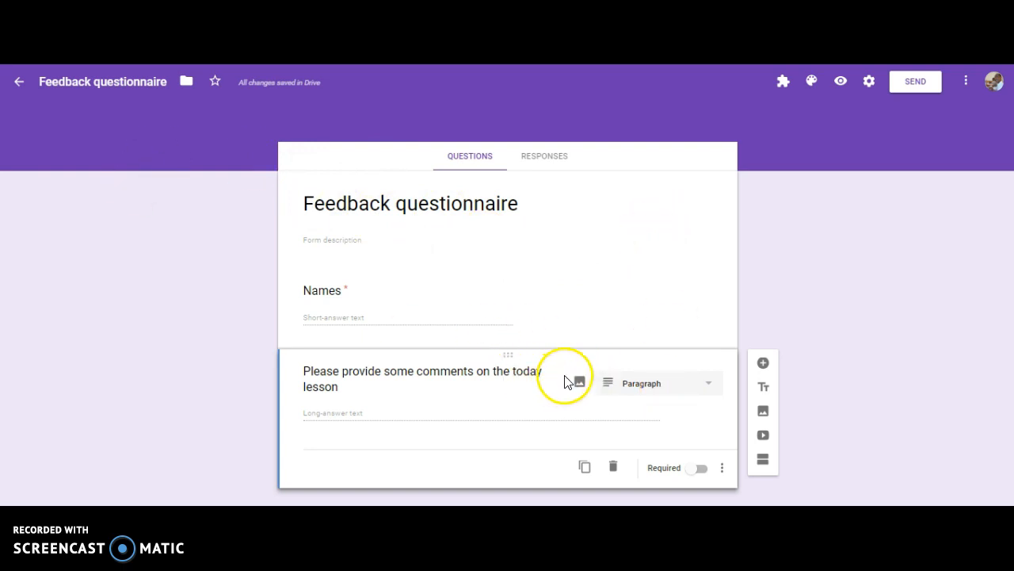
# Copy the form's shortened sharing link from the send options and close them
pyautogui.click(913, 86)
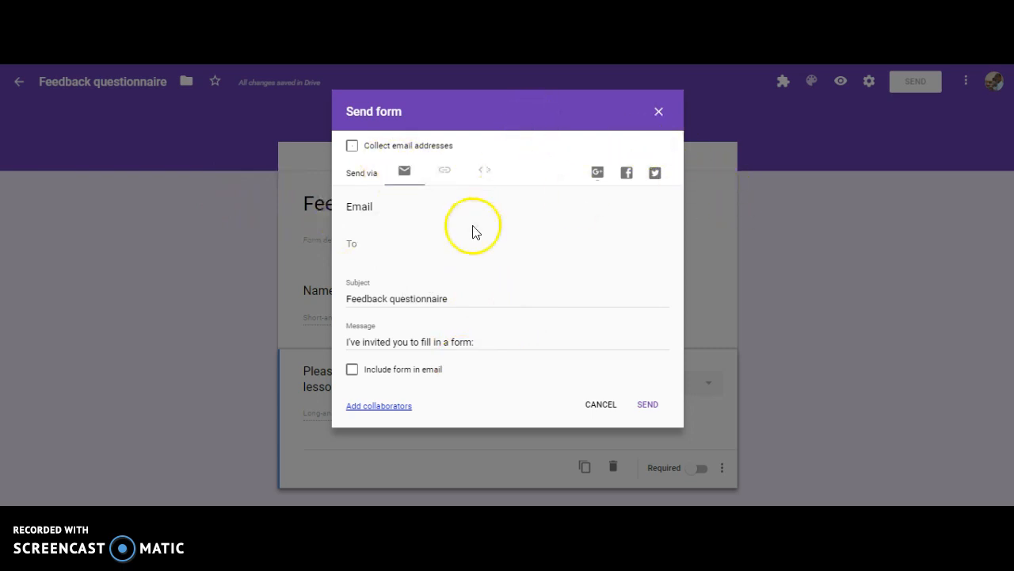
pyautogui.click(447, 175)
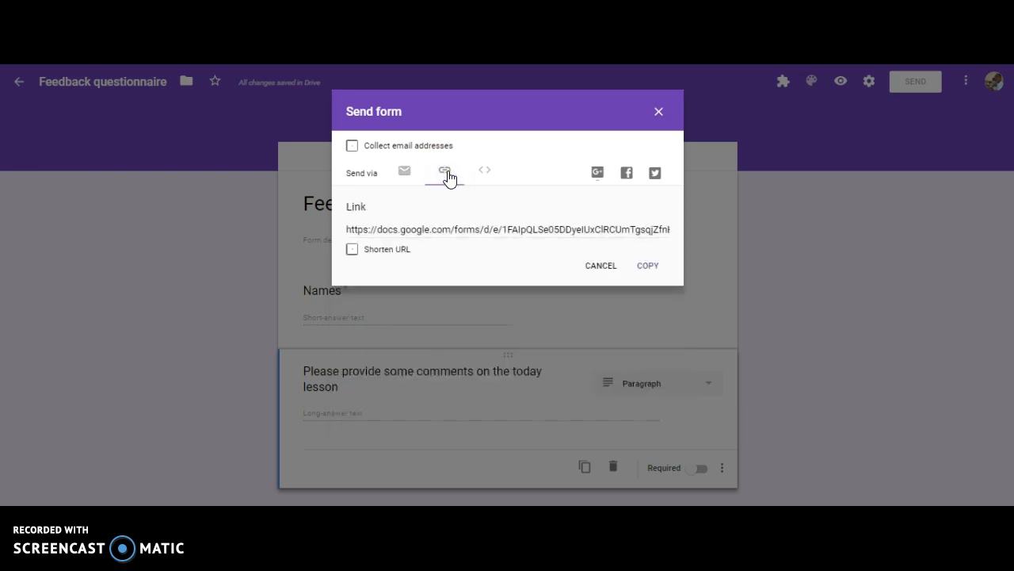
pyautogui.click(354, 249)
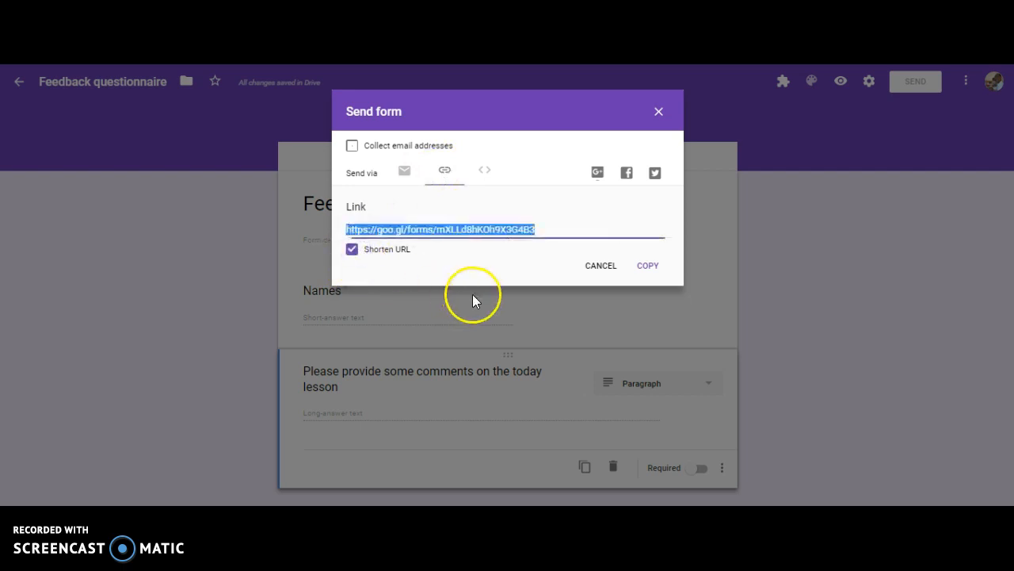
pyautogui.click(651, 268)
pyautogui.click(659, 111)
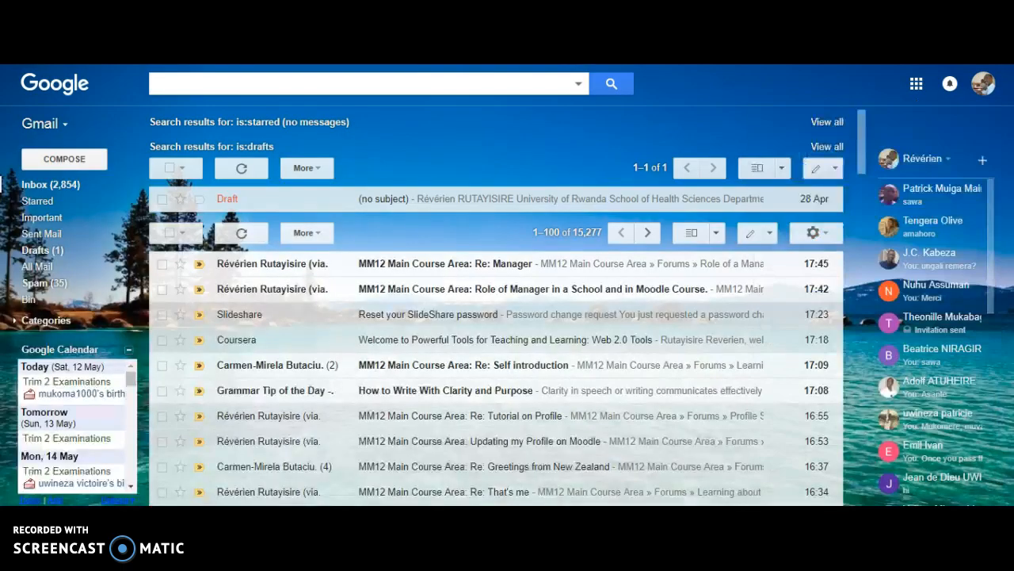
# Switch to Gmail, compose a new message and paste the shortened form link above the signature
pyautogui.click(81, 164)
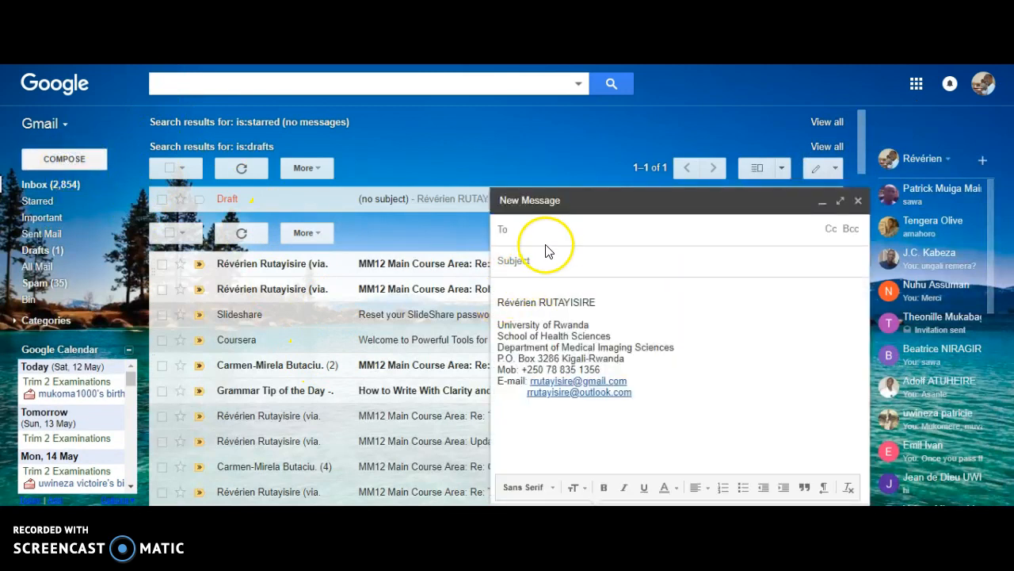
pyautogui.click(544, 287)
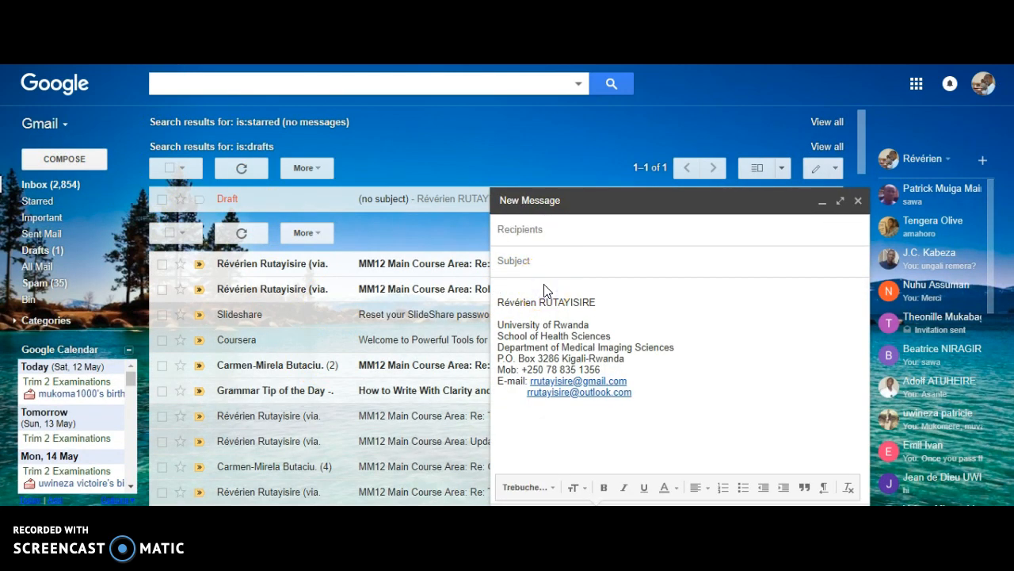
pyautogui.press('Return')
pyautogui.press('Return')
pyautogui.click(546, 287)
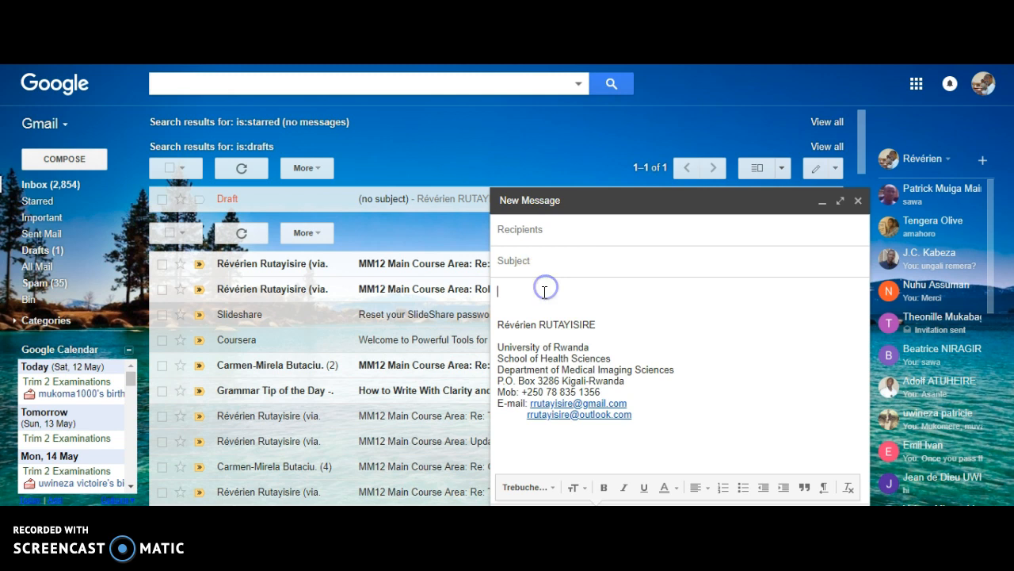
pyautogui.press('Return')
pyautogui.hotkey('ctrl', 'v')
pyautogui.press('Return')
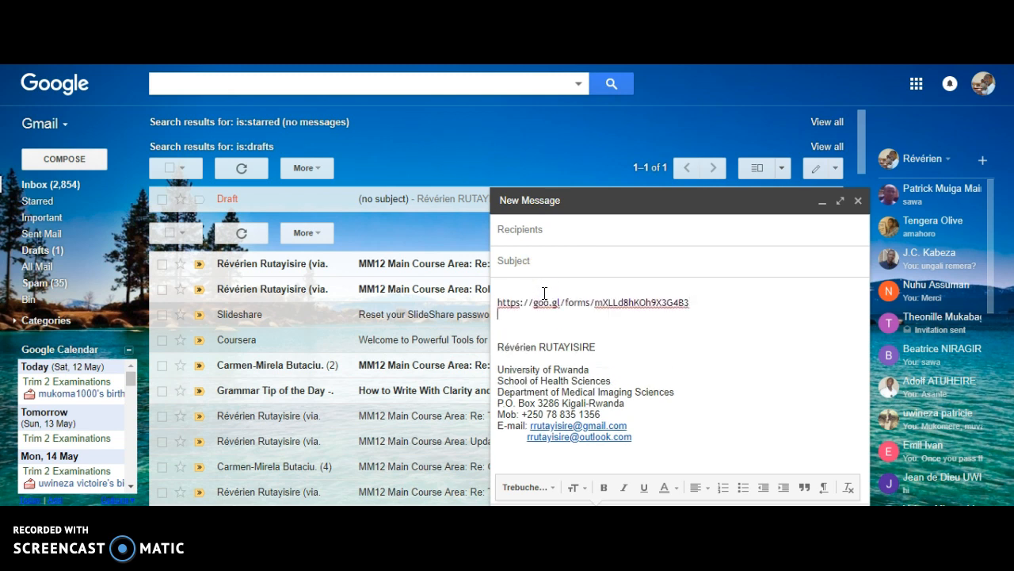
pyautogui.moveTo(860, 323); pyautogui.dragTo(487, 304)
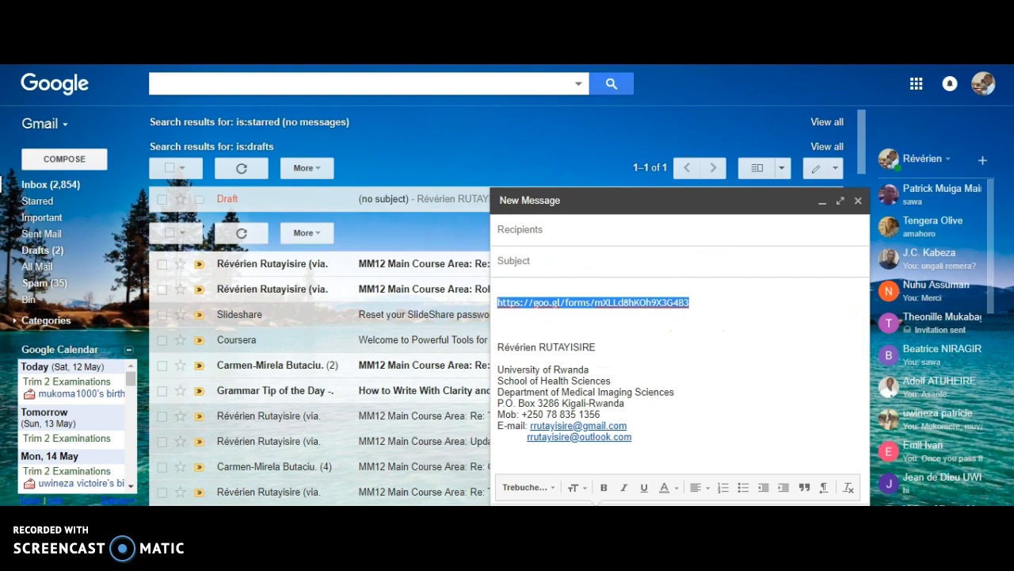
pyautogui.click(731, 382)
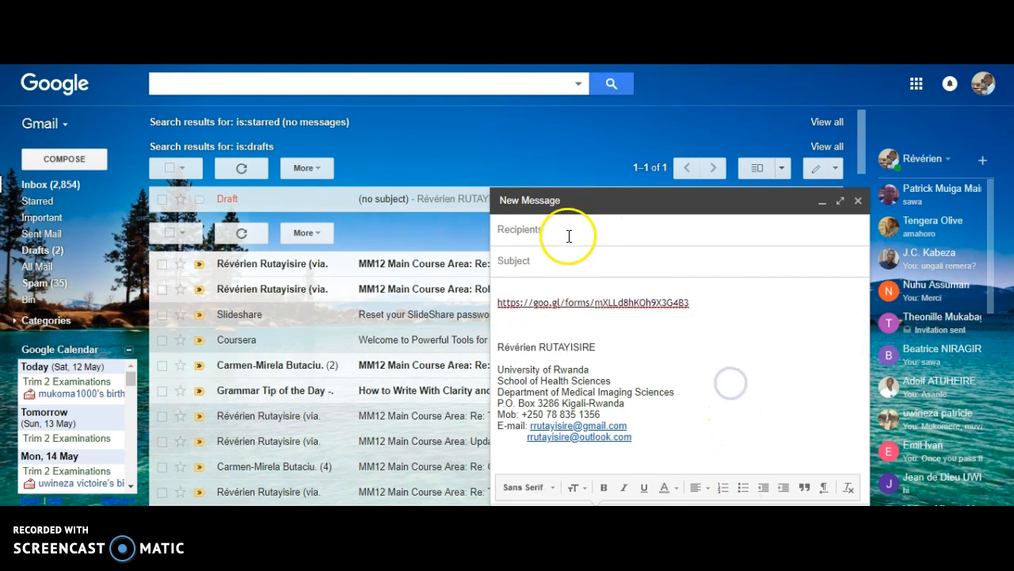
# Add the intended contact from the address suggestions as the message's recipient
pyautogui.click(569, 235)
pyautogui.write('twes')
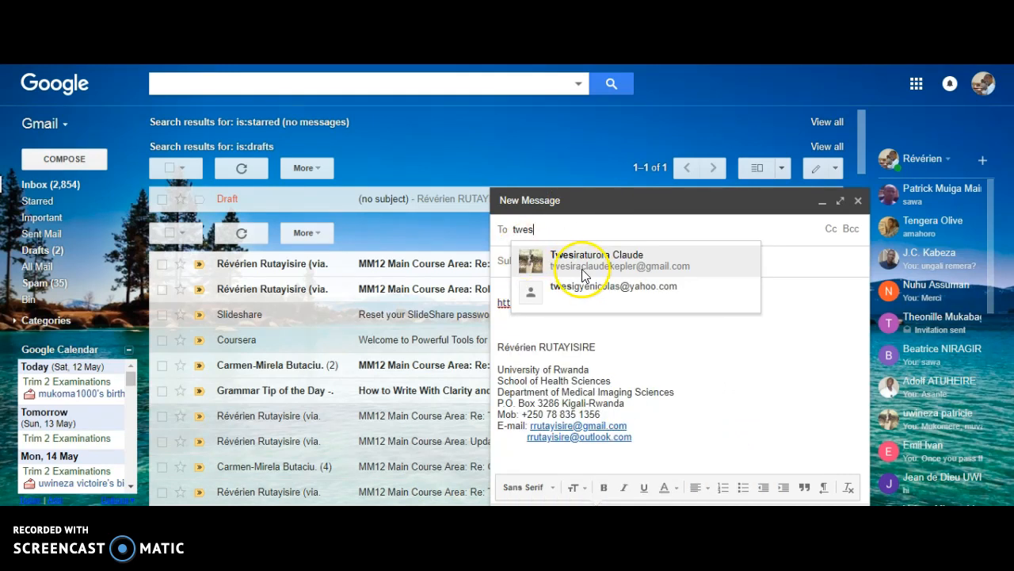
pyautogui.click(594, 260)
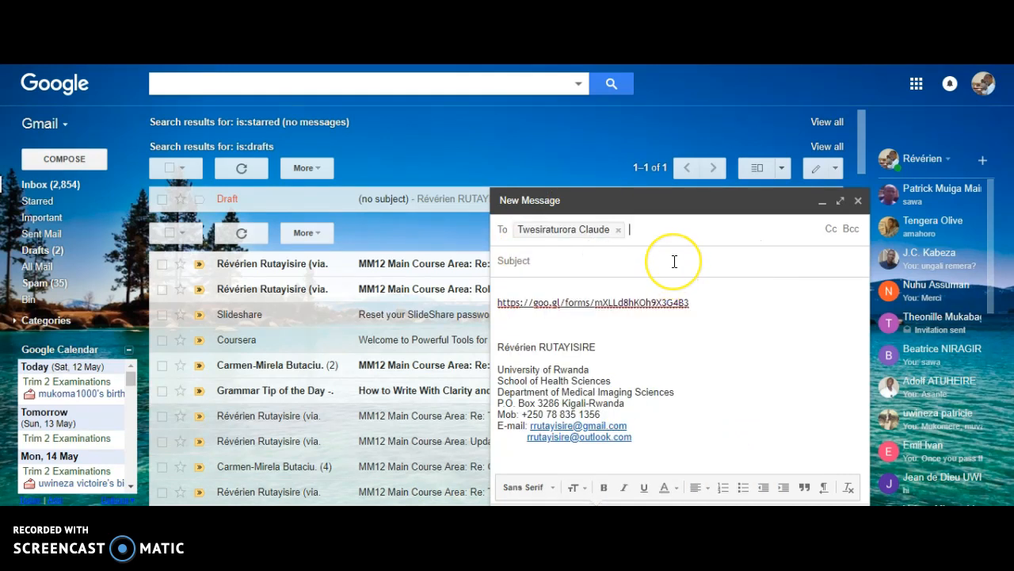